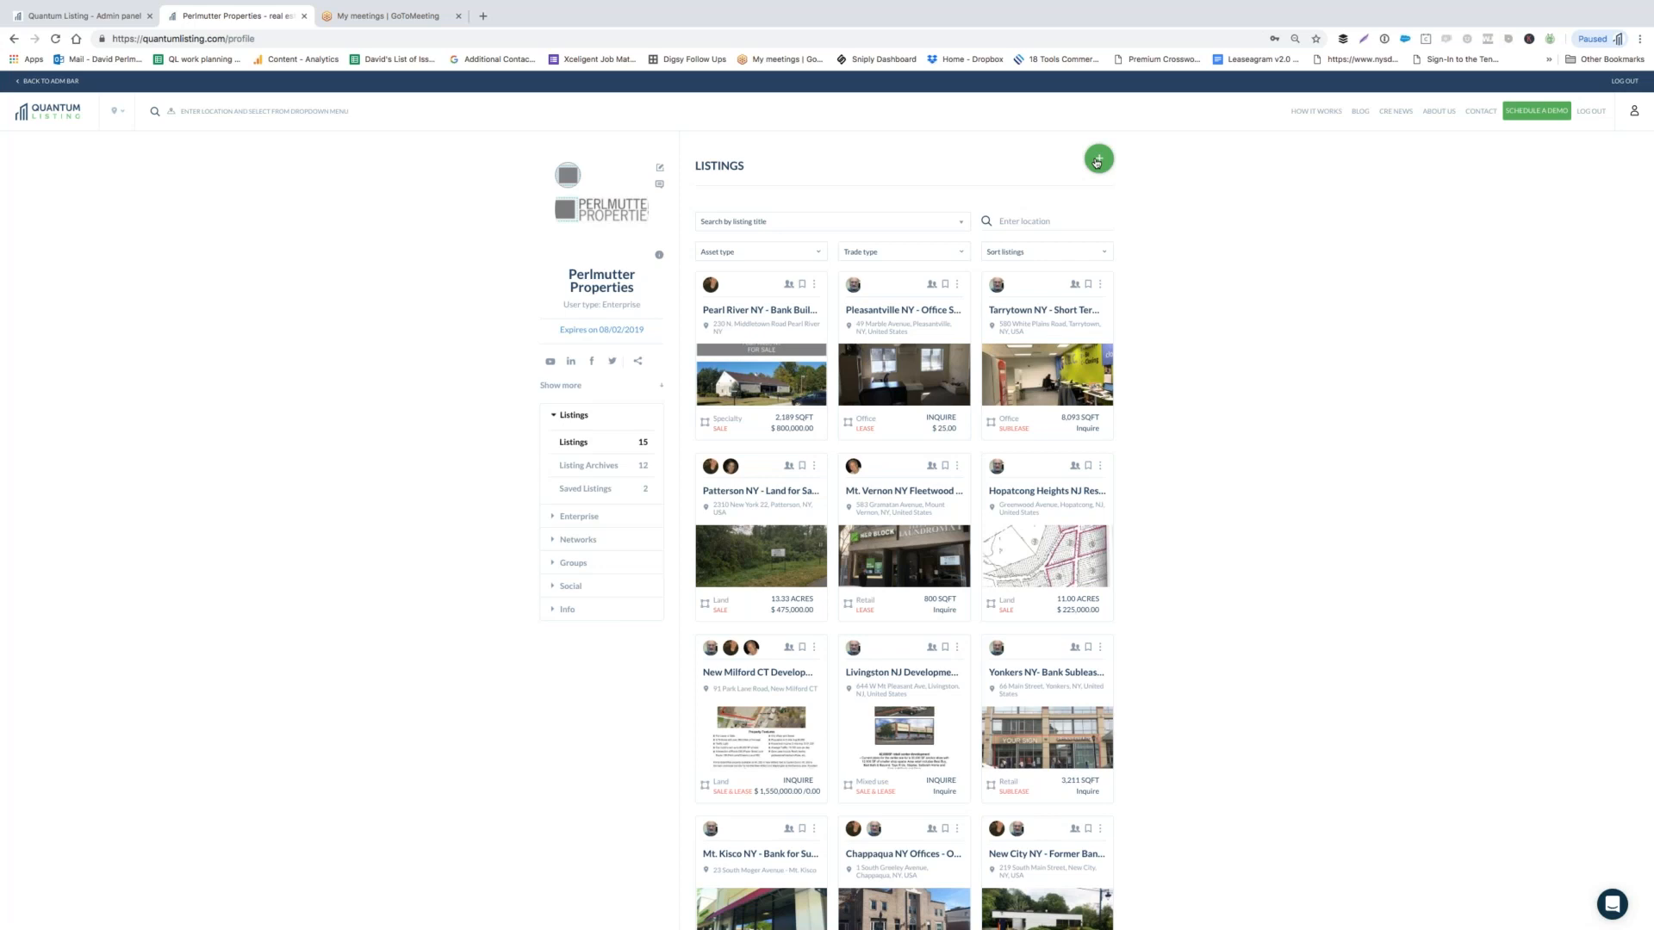
Step: Start a new listing and upload the two most recent screenshots from the Desktop to its gallery
click(1097, 160)
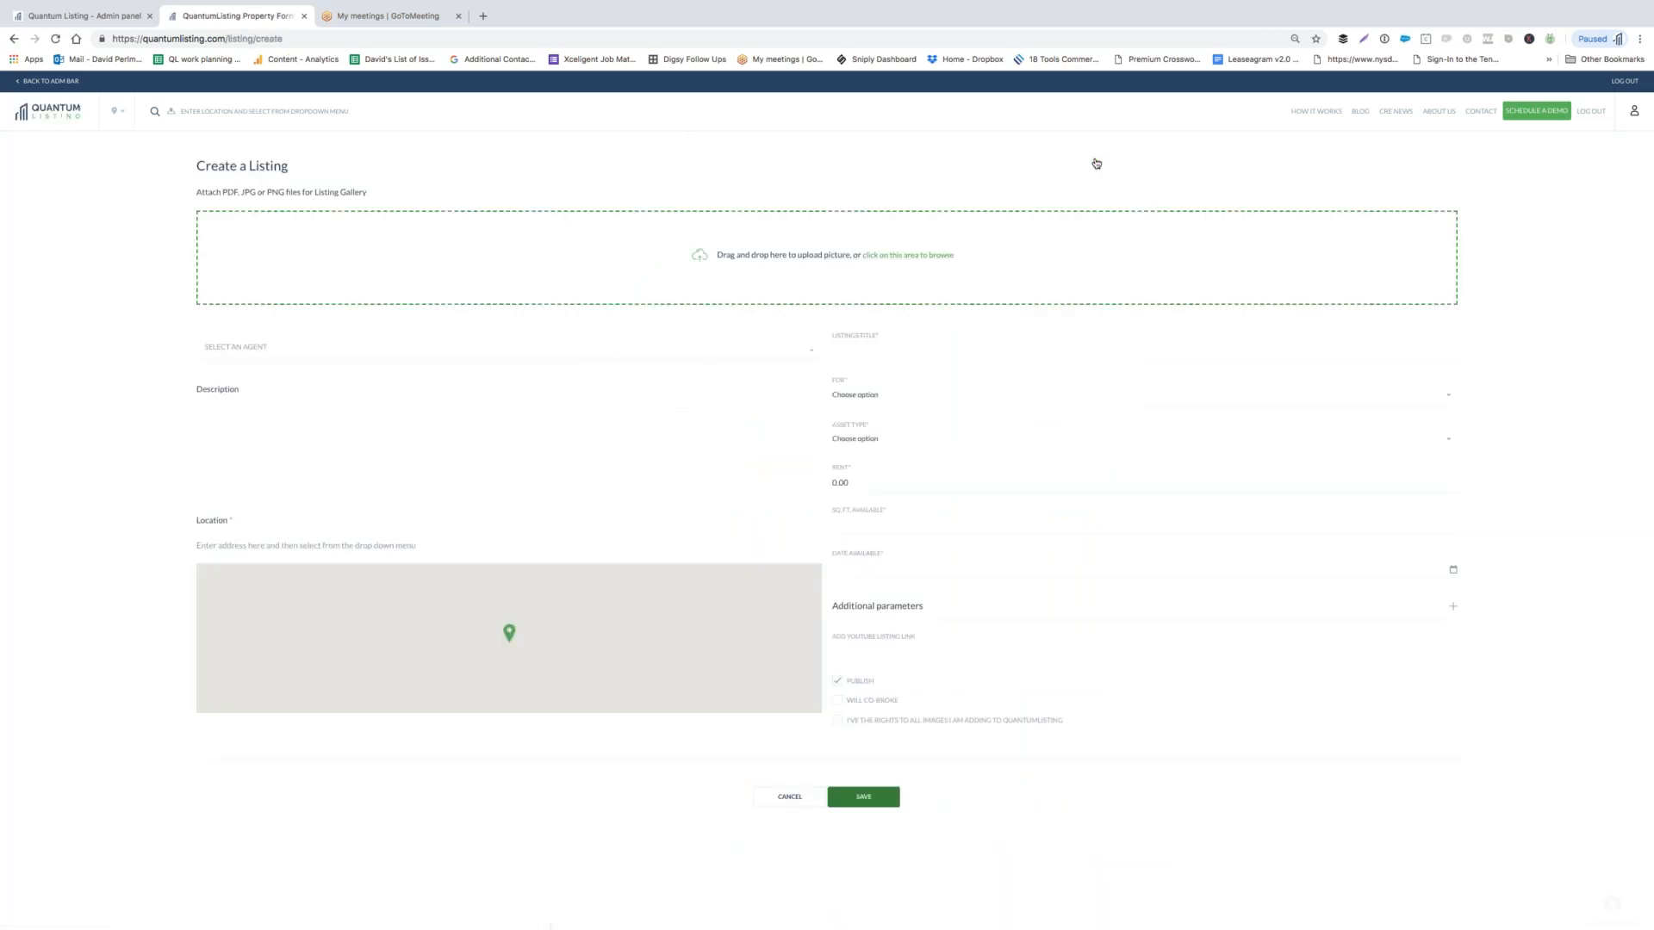
click(928, 265)
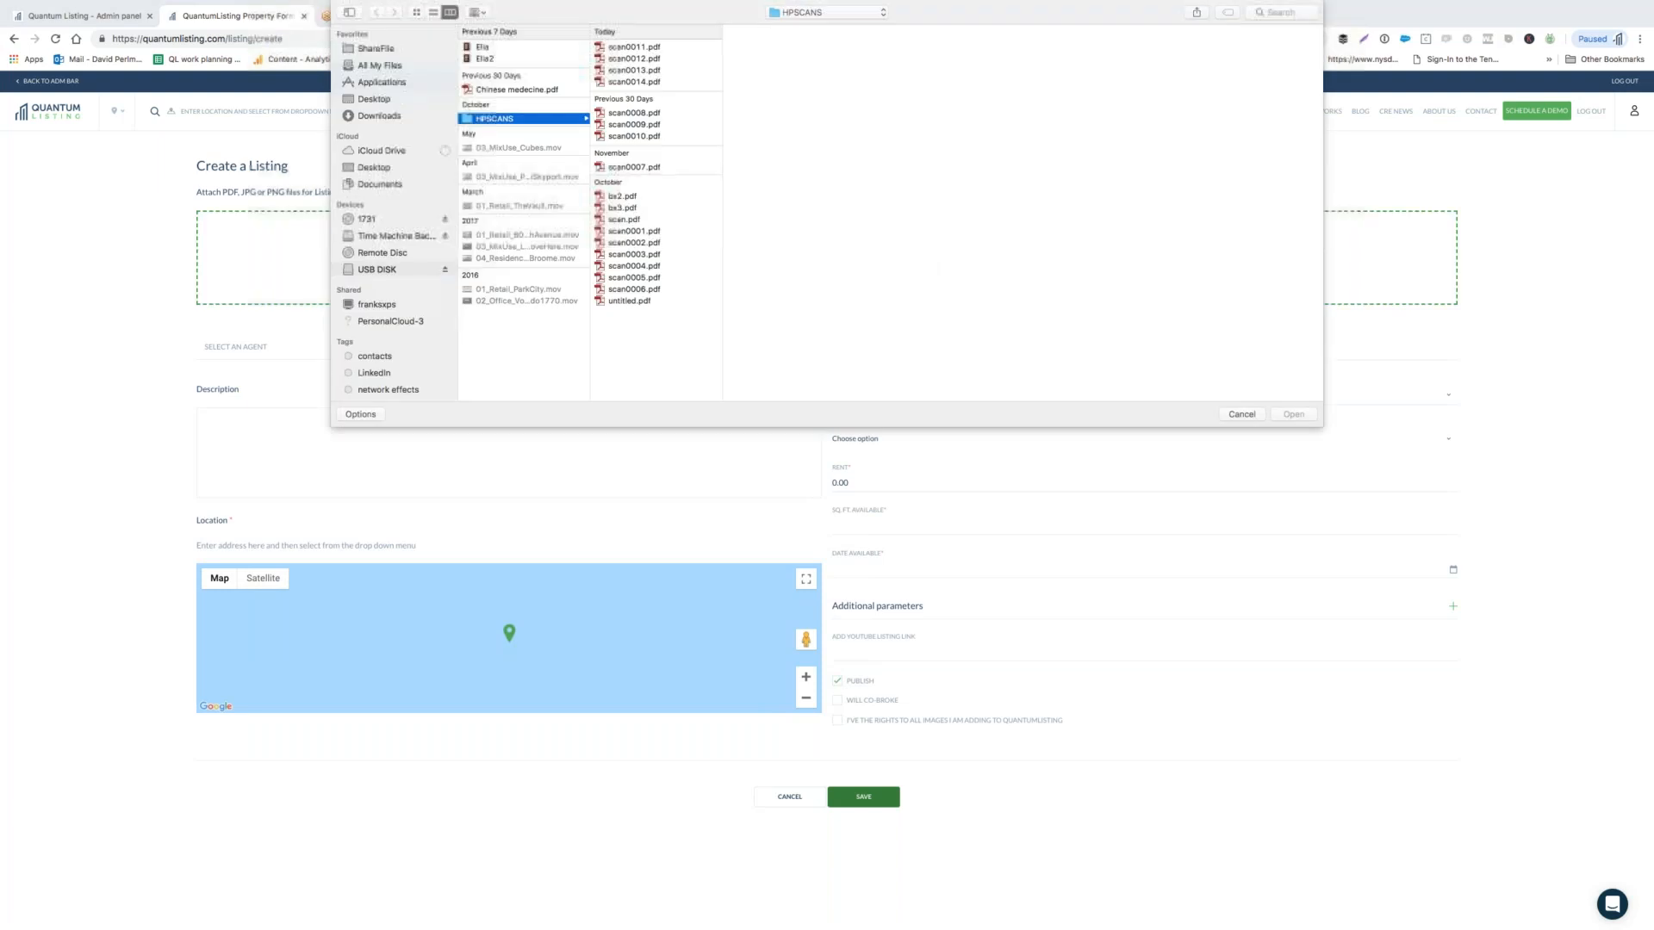
click(388, 101)
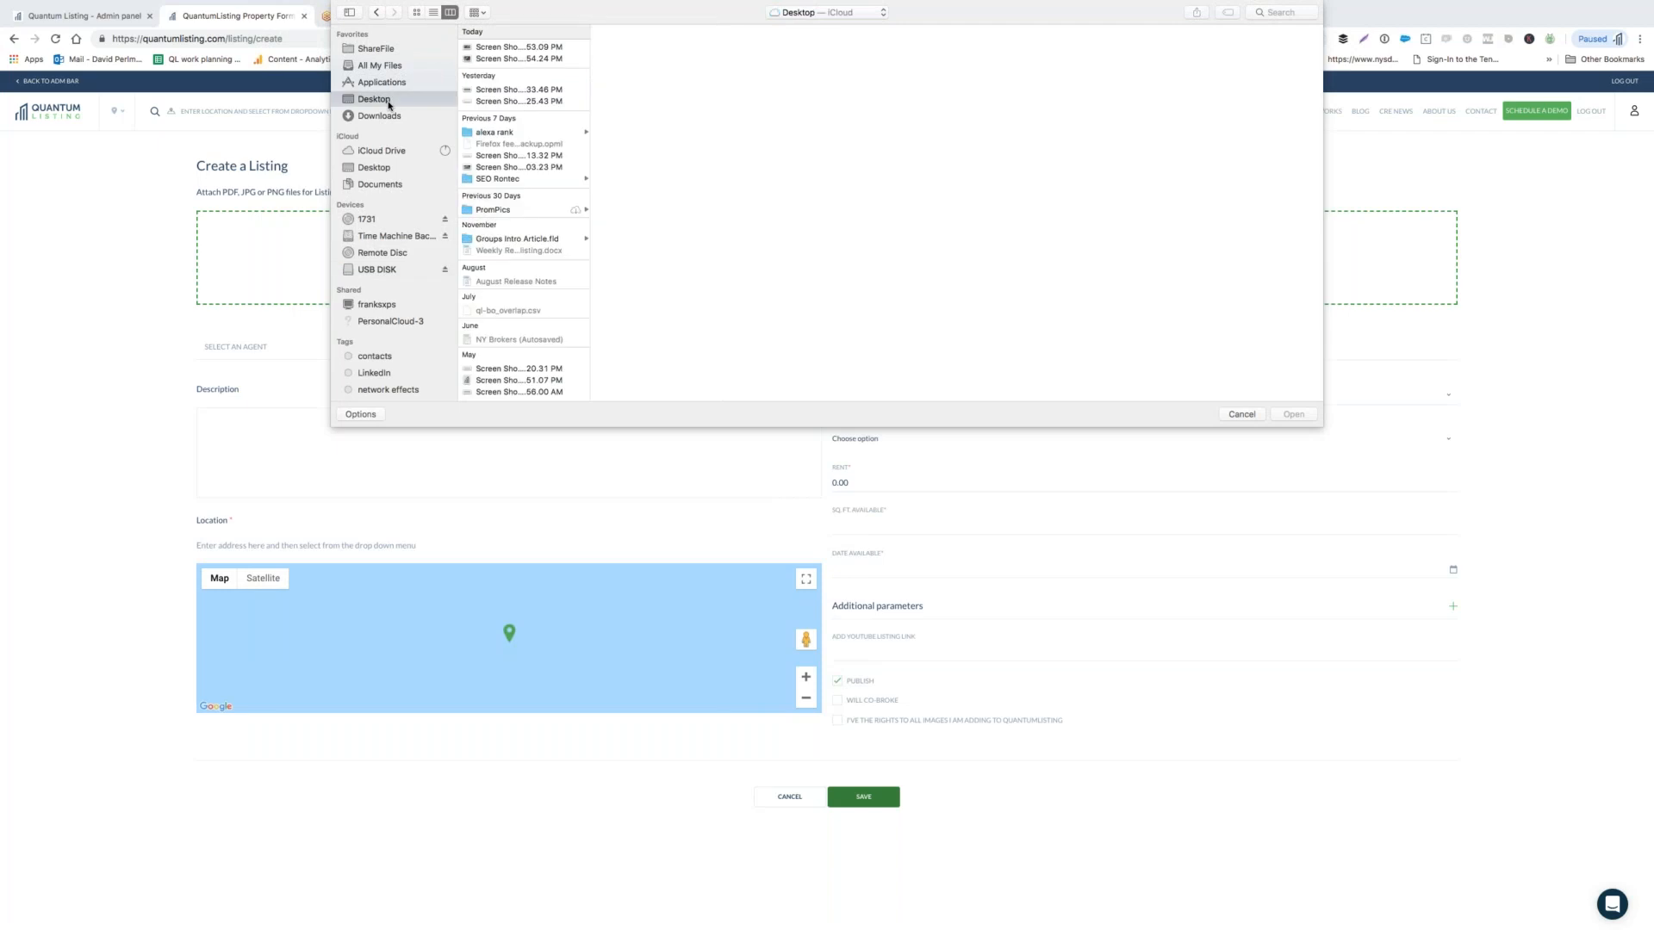
click(506, 48)
shift+click(508, 59)
click(1293, 414)
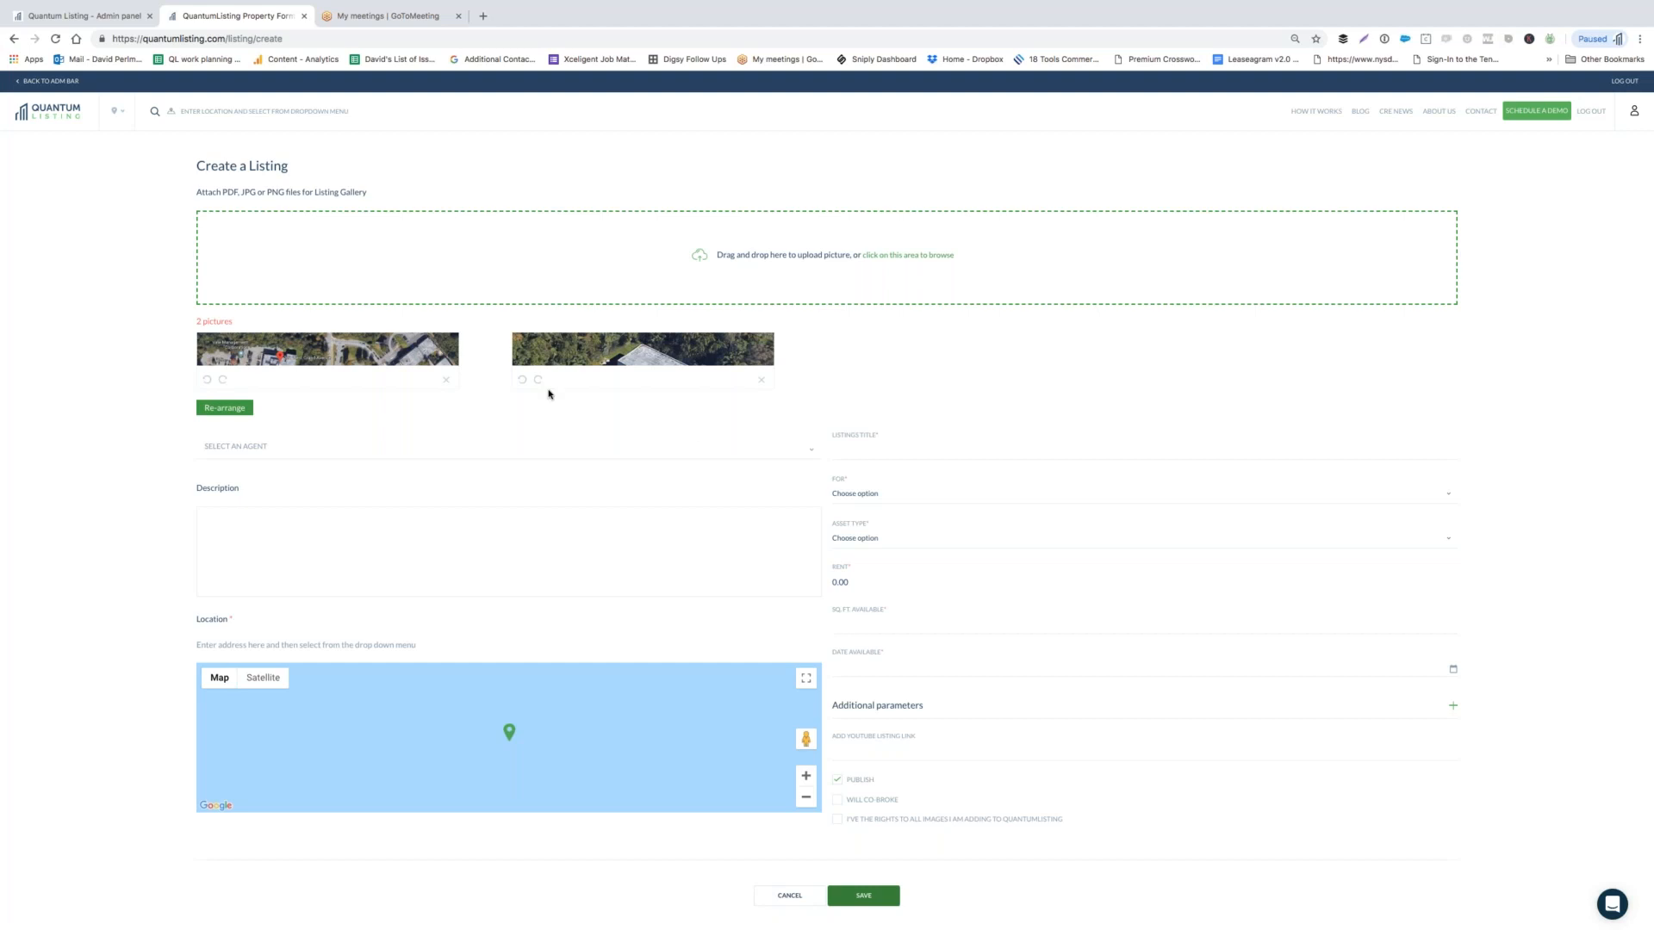
Step: Preview the first uploaded picture, and rearrange the gallery so the close-up of the building comes first
click(368, 348)
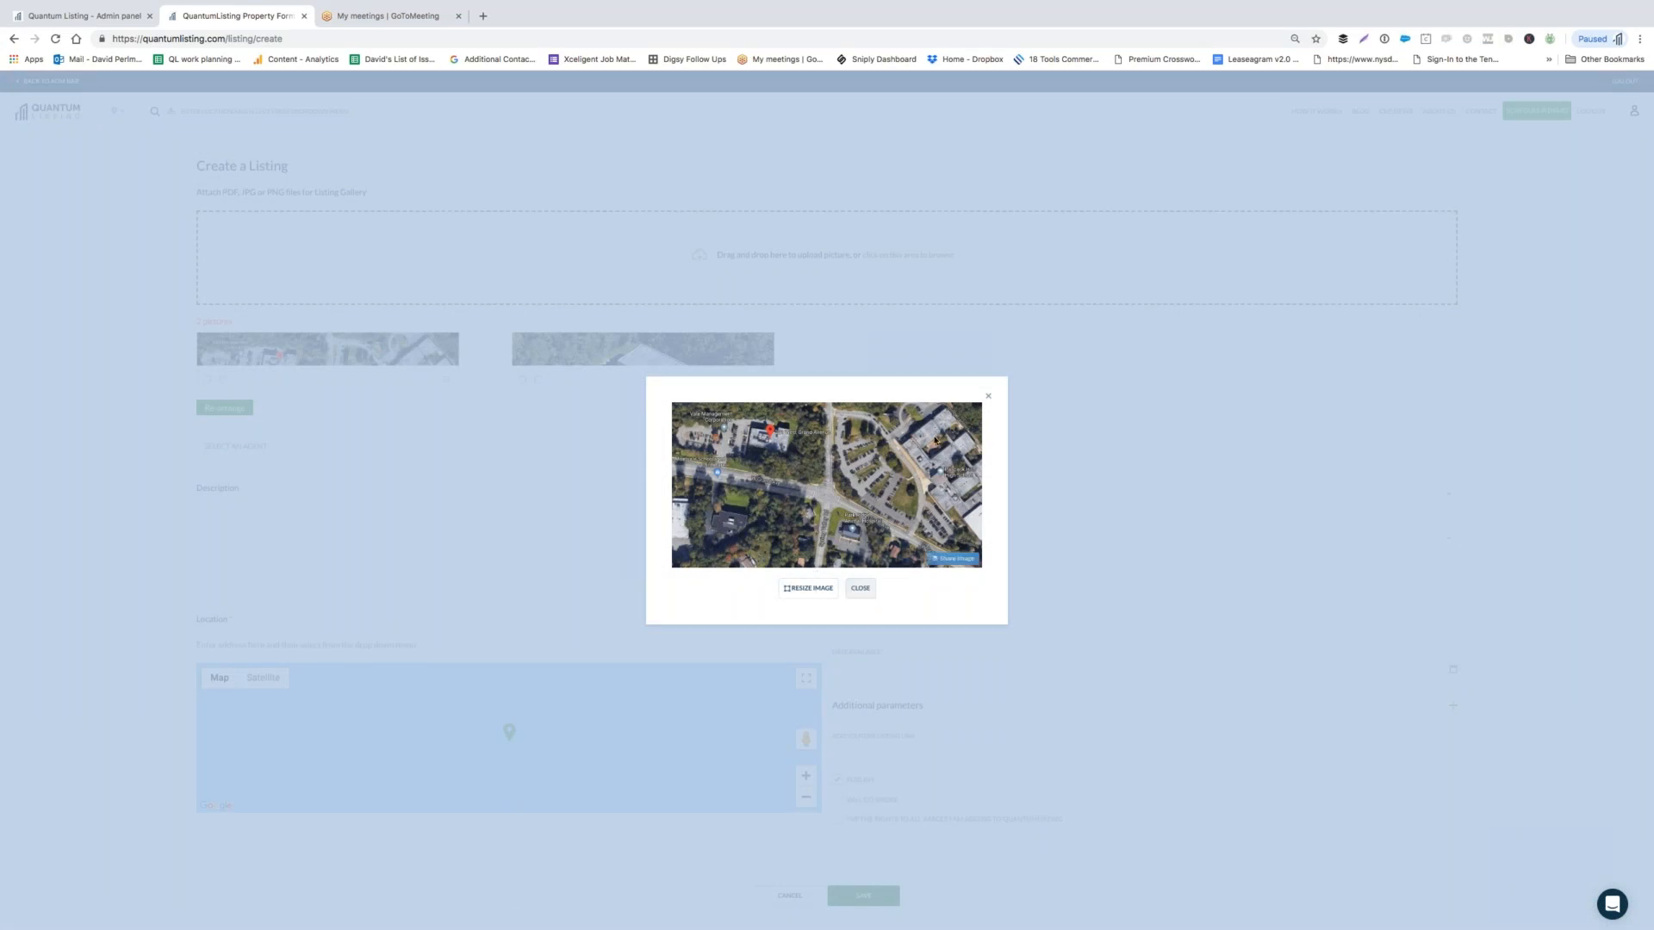
click(986, 396)
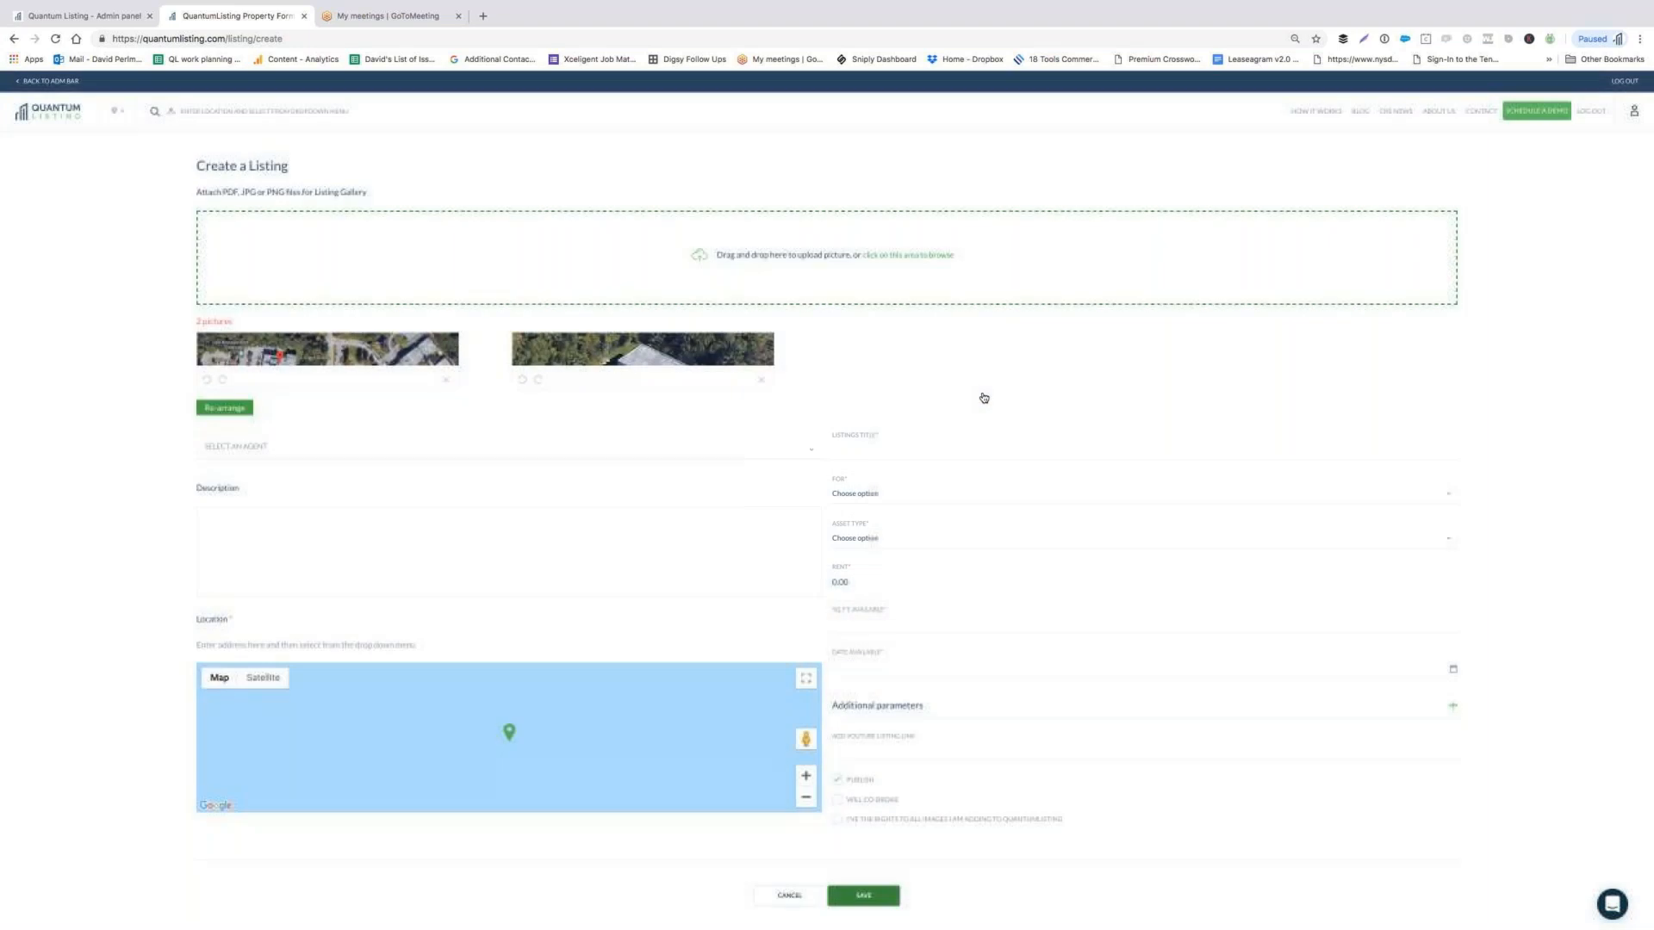
click(241, 410)
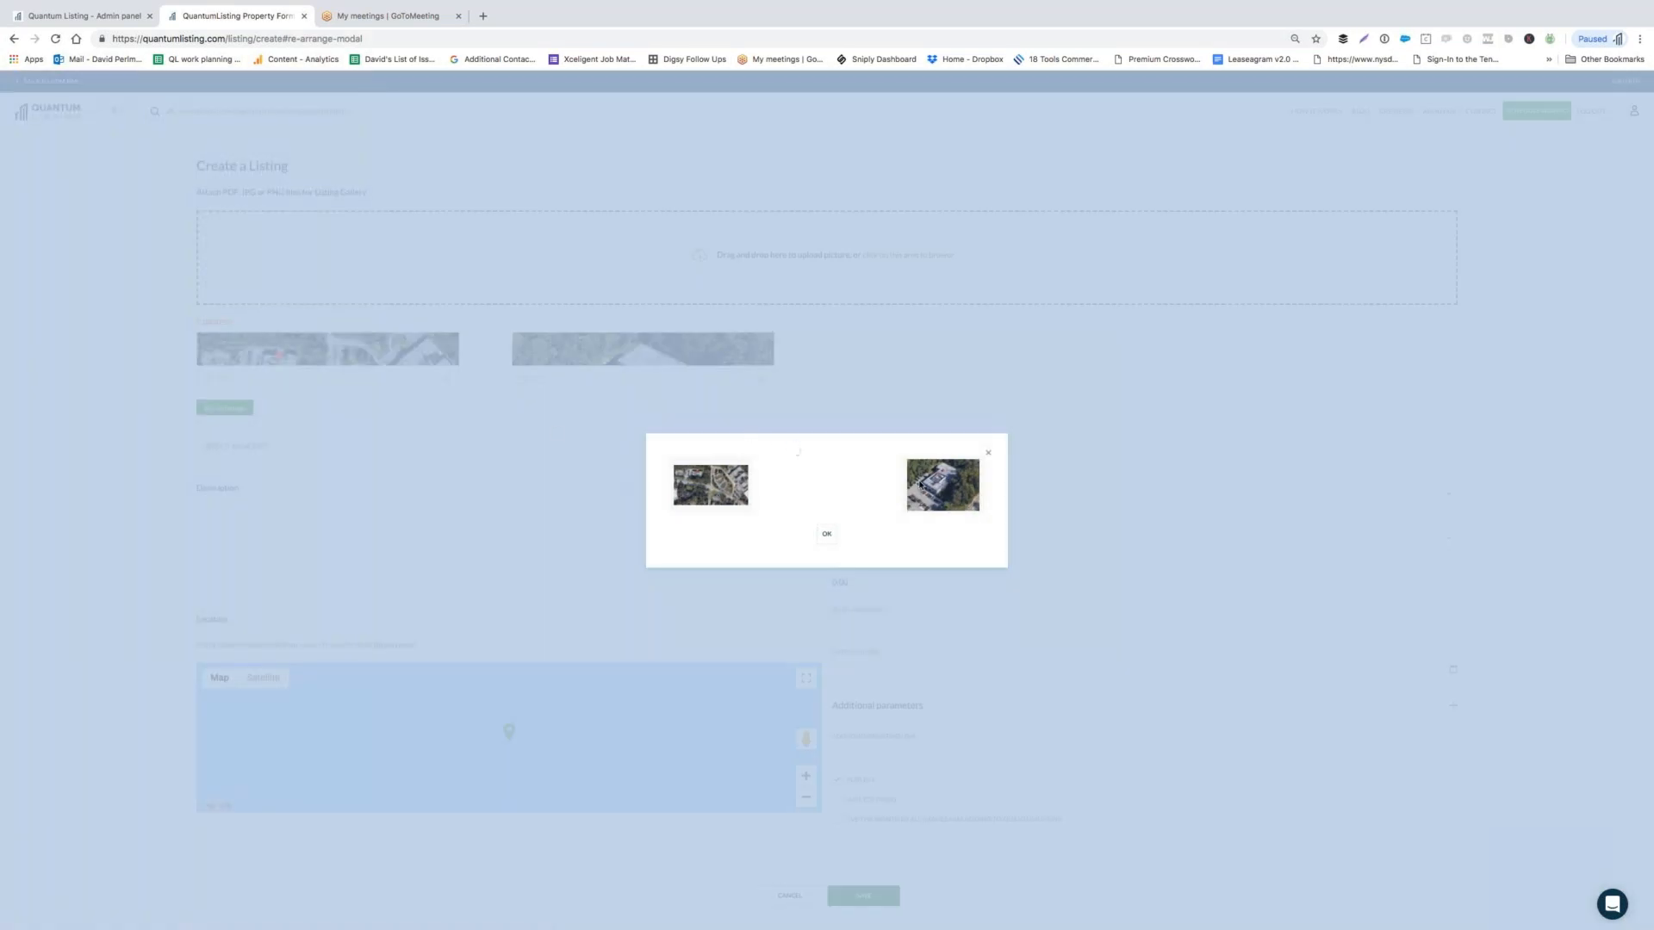
drag(932, 481, 741, 487)
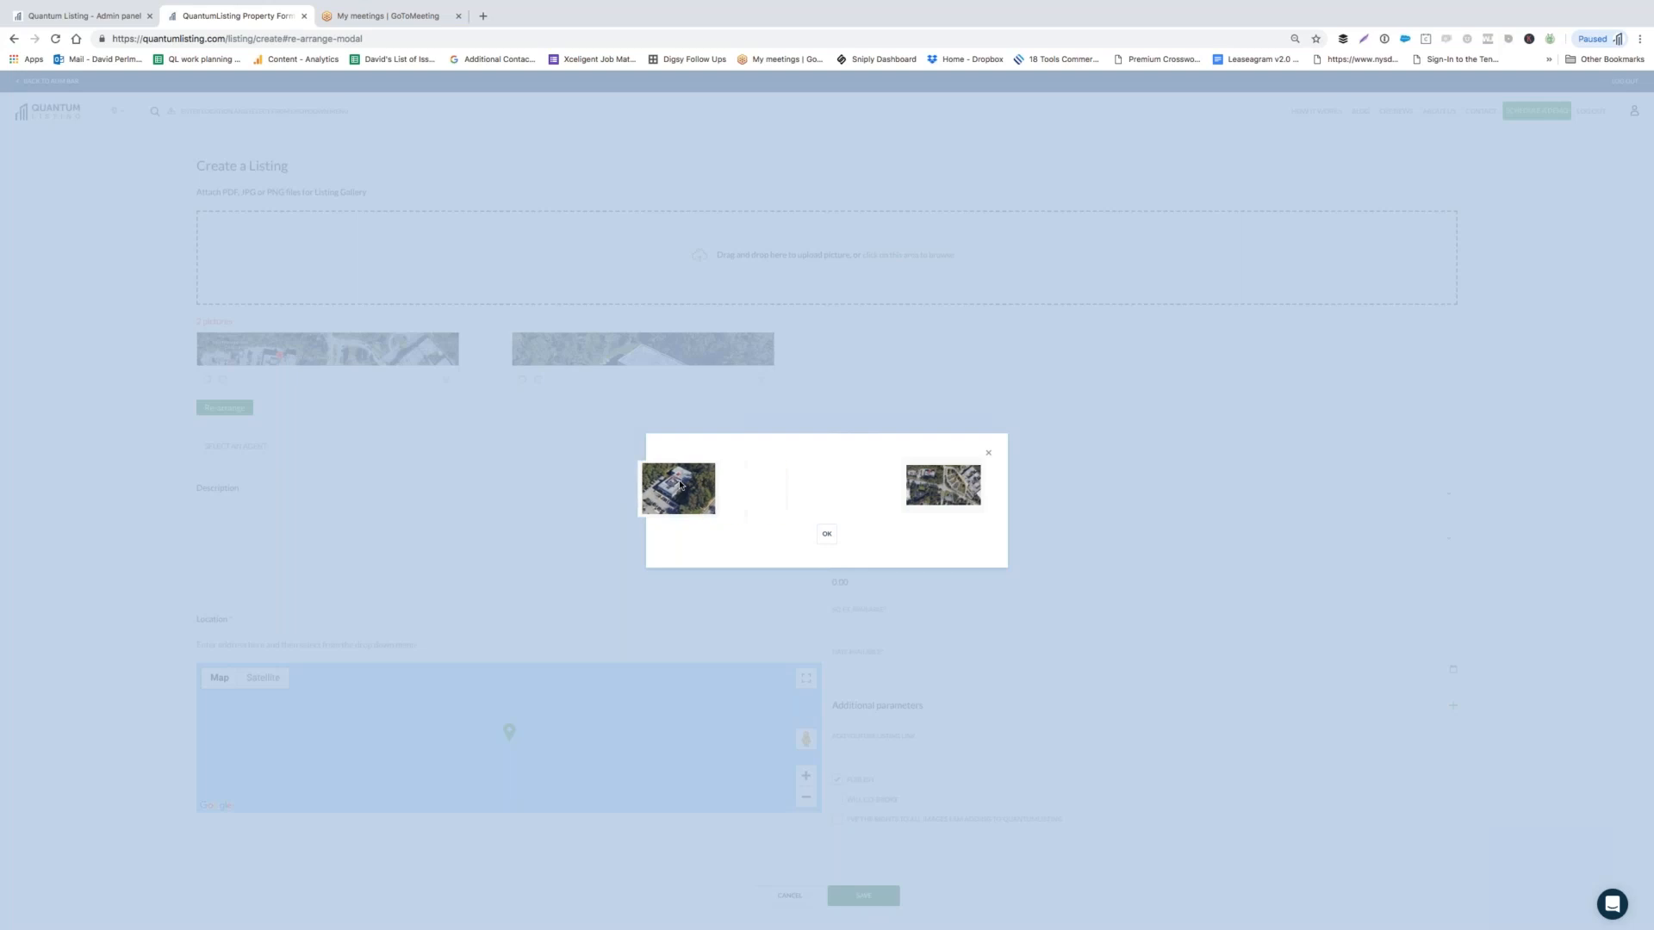
click(824, 536)
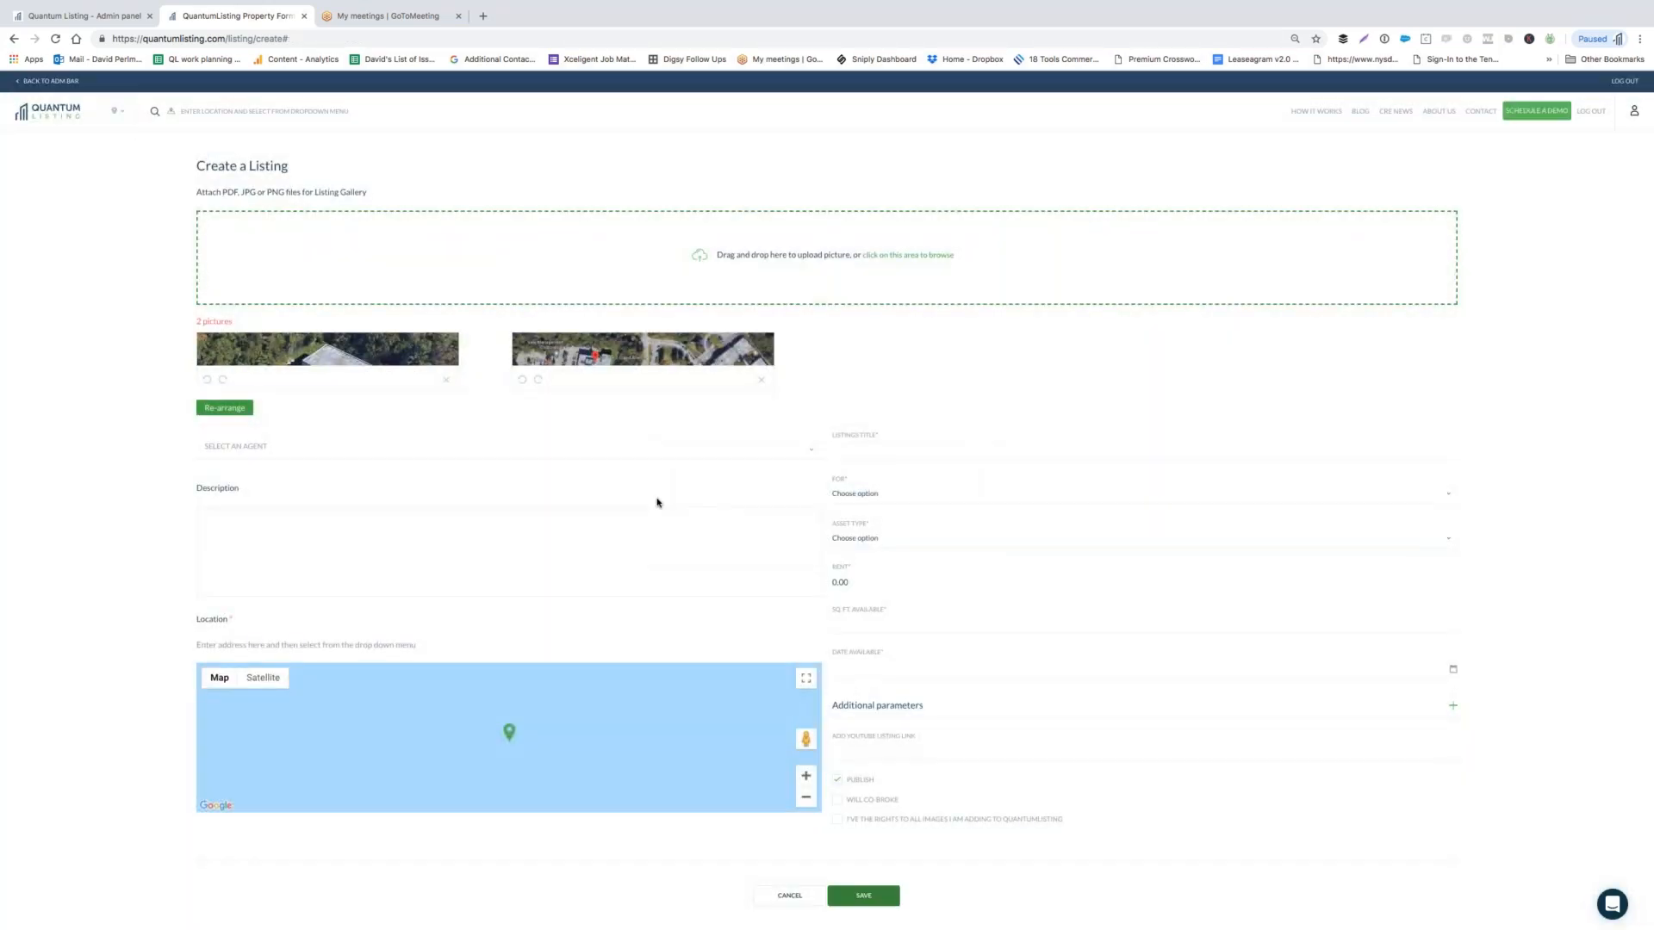
Step: Assign two agents to the listing
click(281, 448)
click(259, 469)
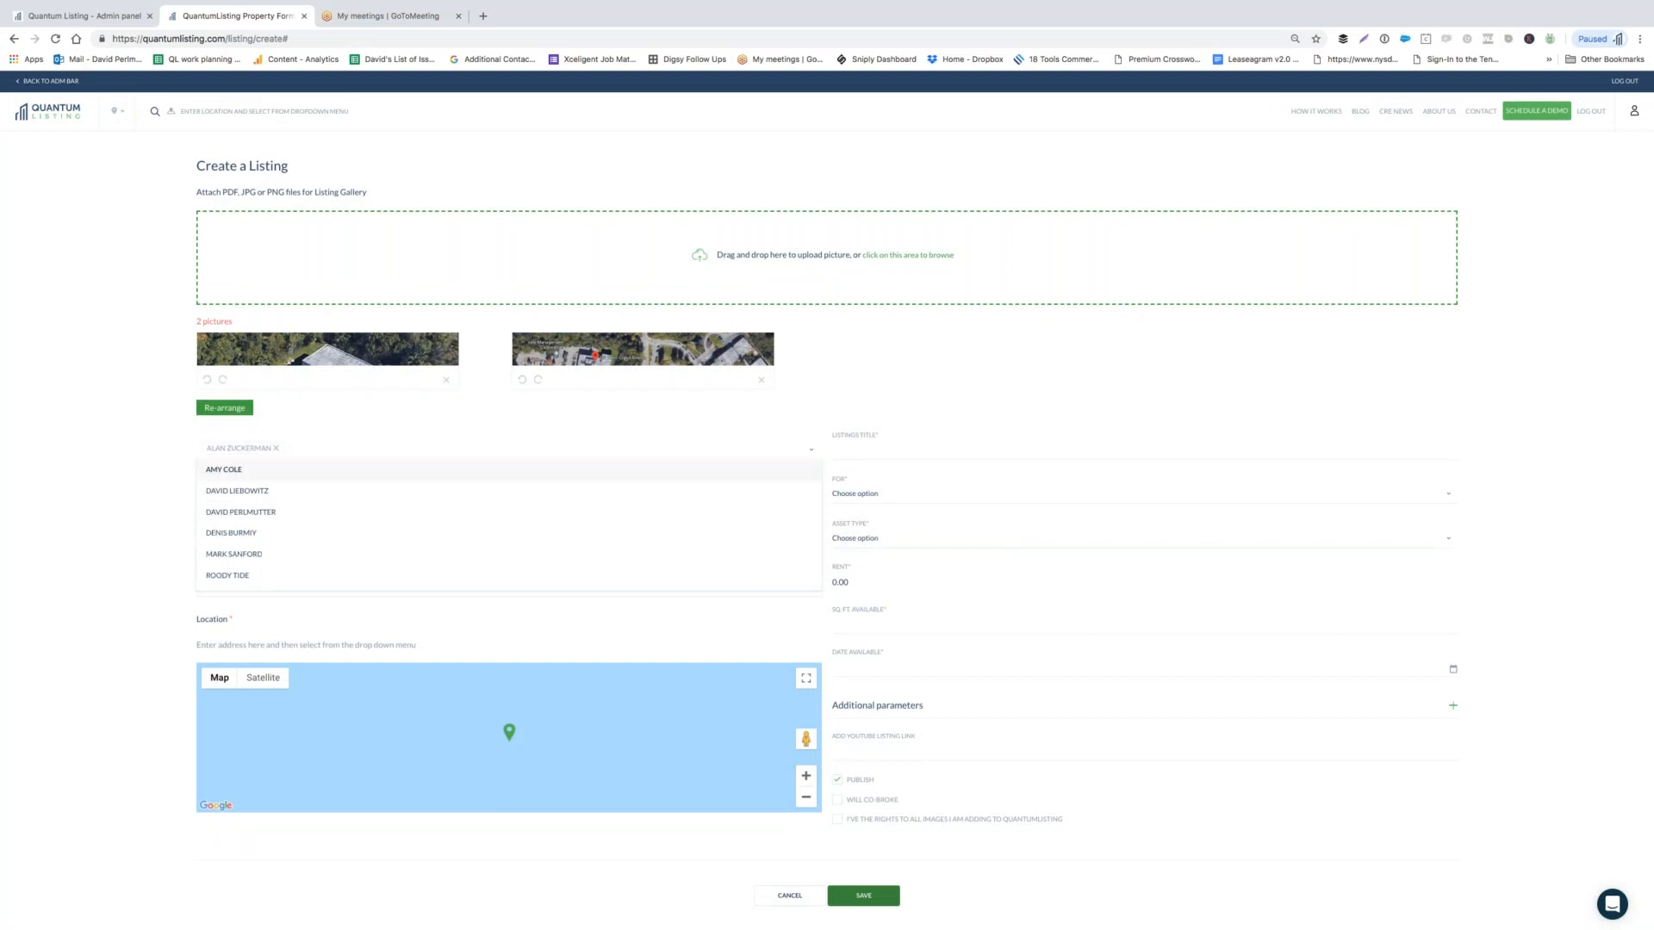
click(266, 512)
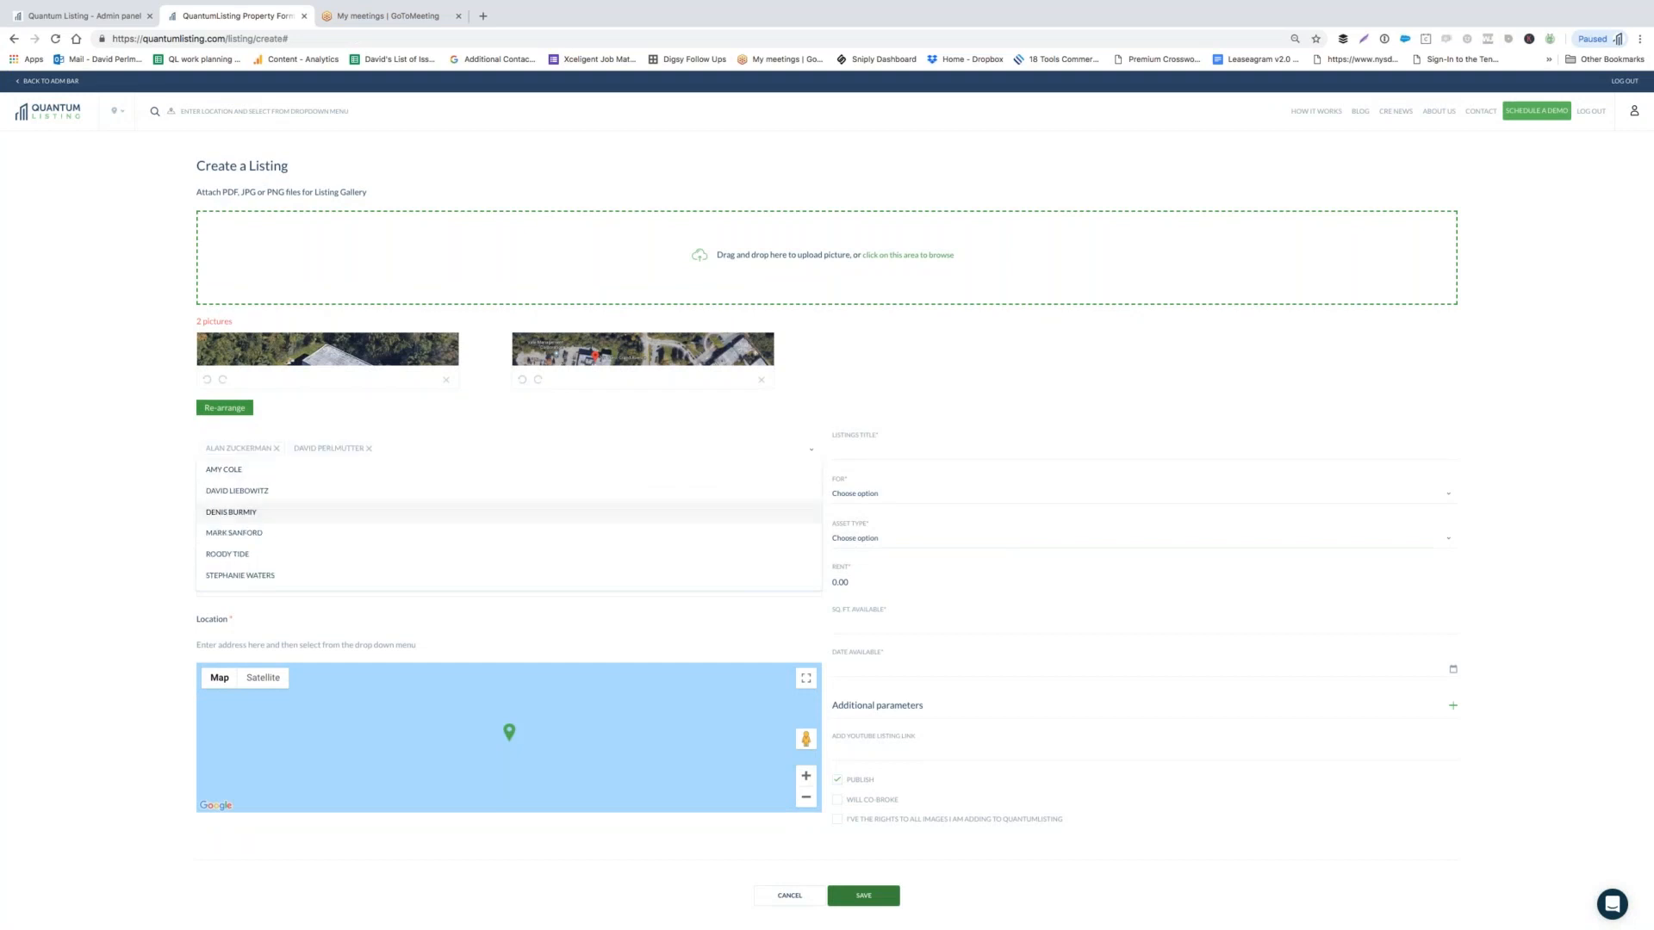
Step: Title the listing with the property's street address followed by "Montvale NJ - Medical Offices"
click(906, 442)
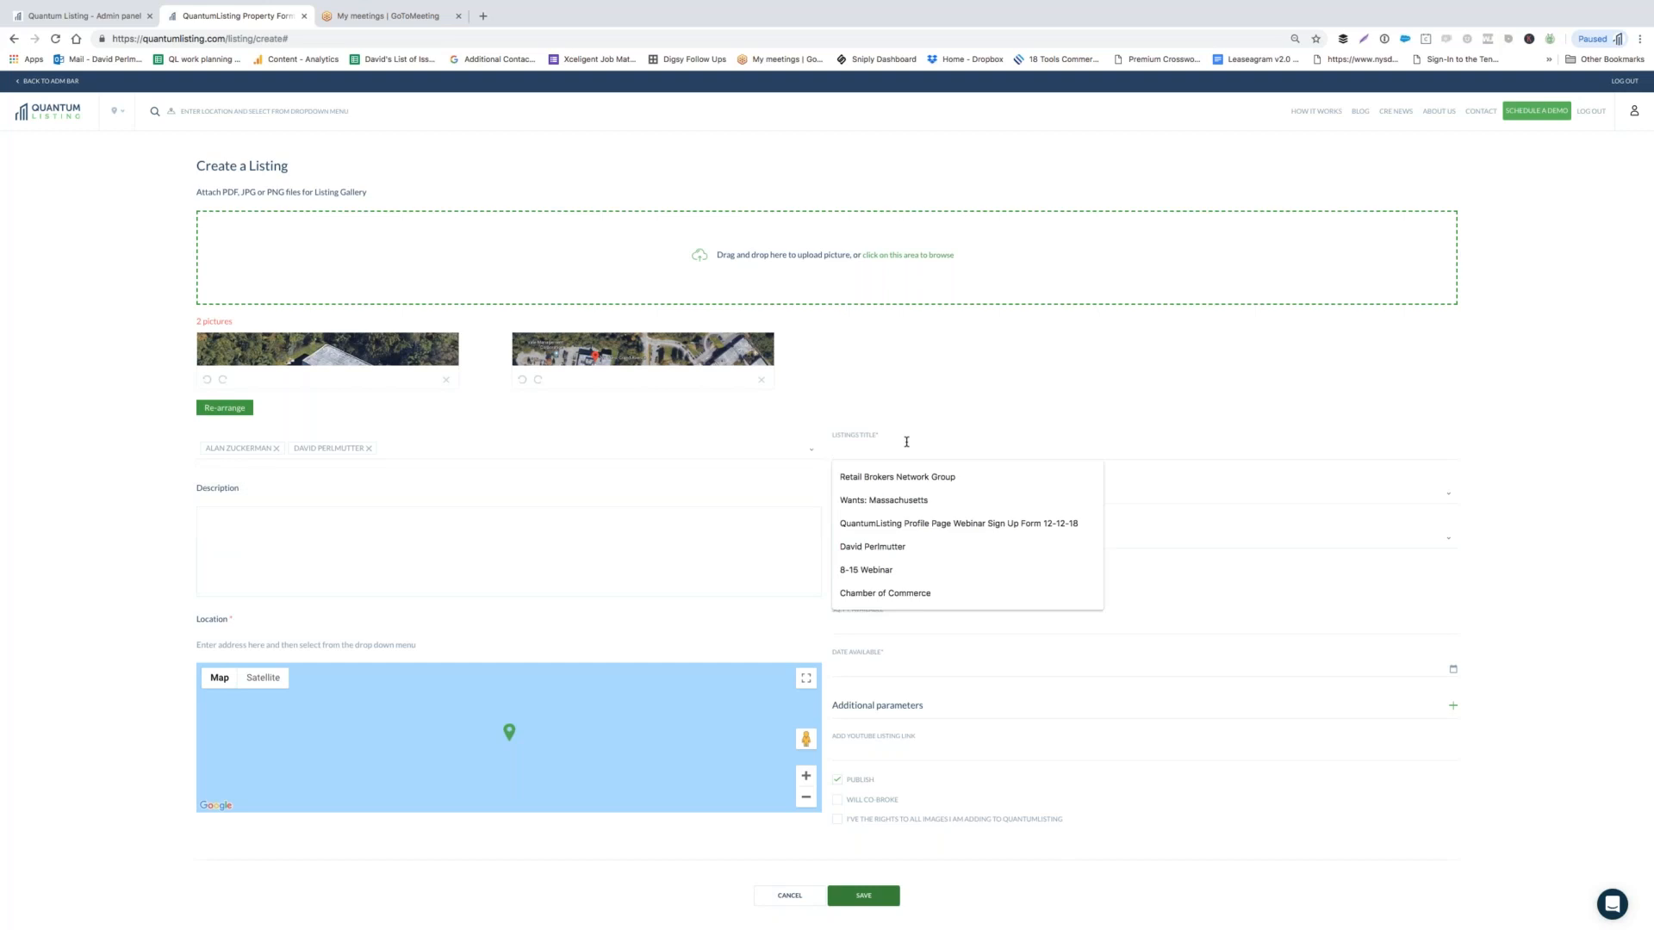
text(221 W. Grand Ave)
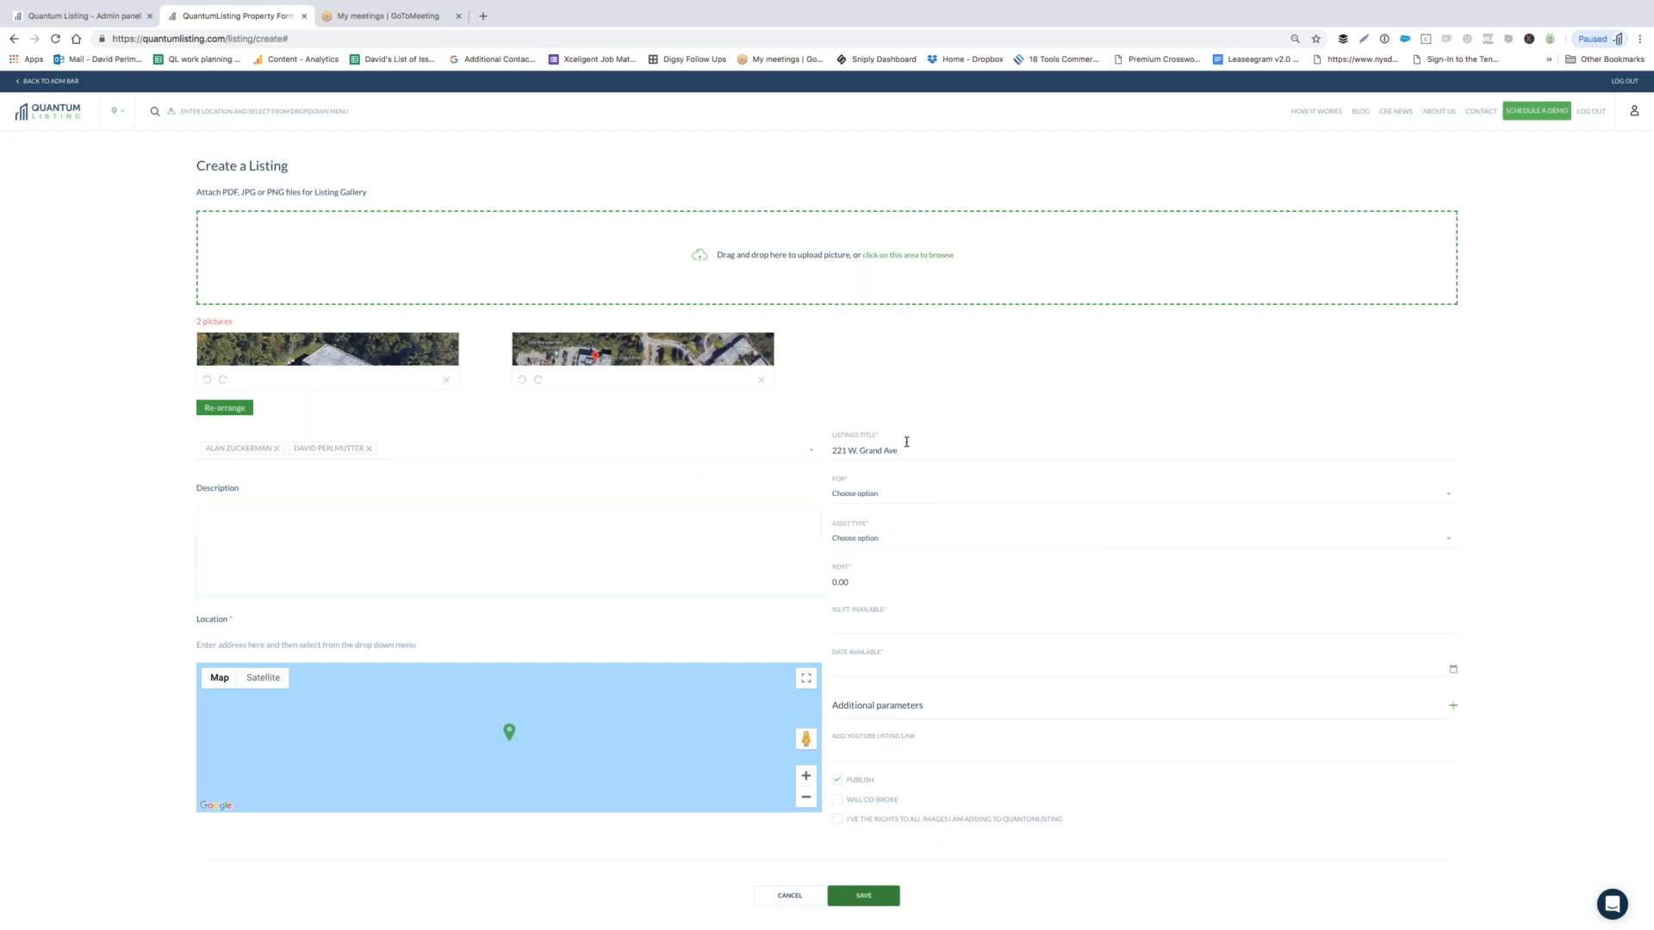
text(Montvale)
text( NJ)
text( - O)
text(ffices for)
key(BackSpace)
key(BackSpace)
key(BackSpace)
text(Medoc)
key(BackSpace)
key(BackSpace)
text(ical)
Step: Offer the listing for Lease and set its asset type to Medical
click(861, 494)
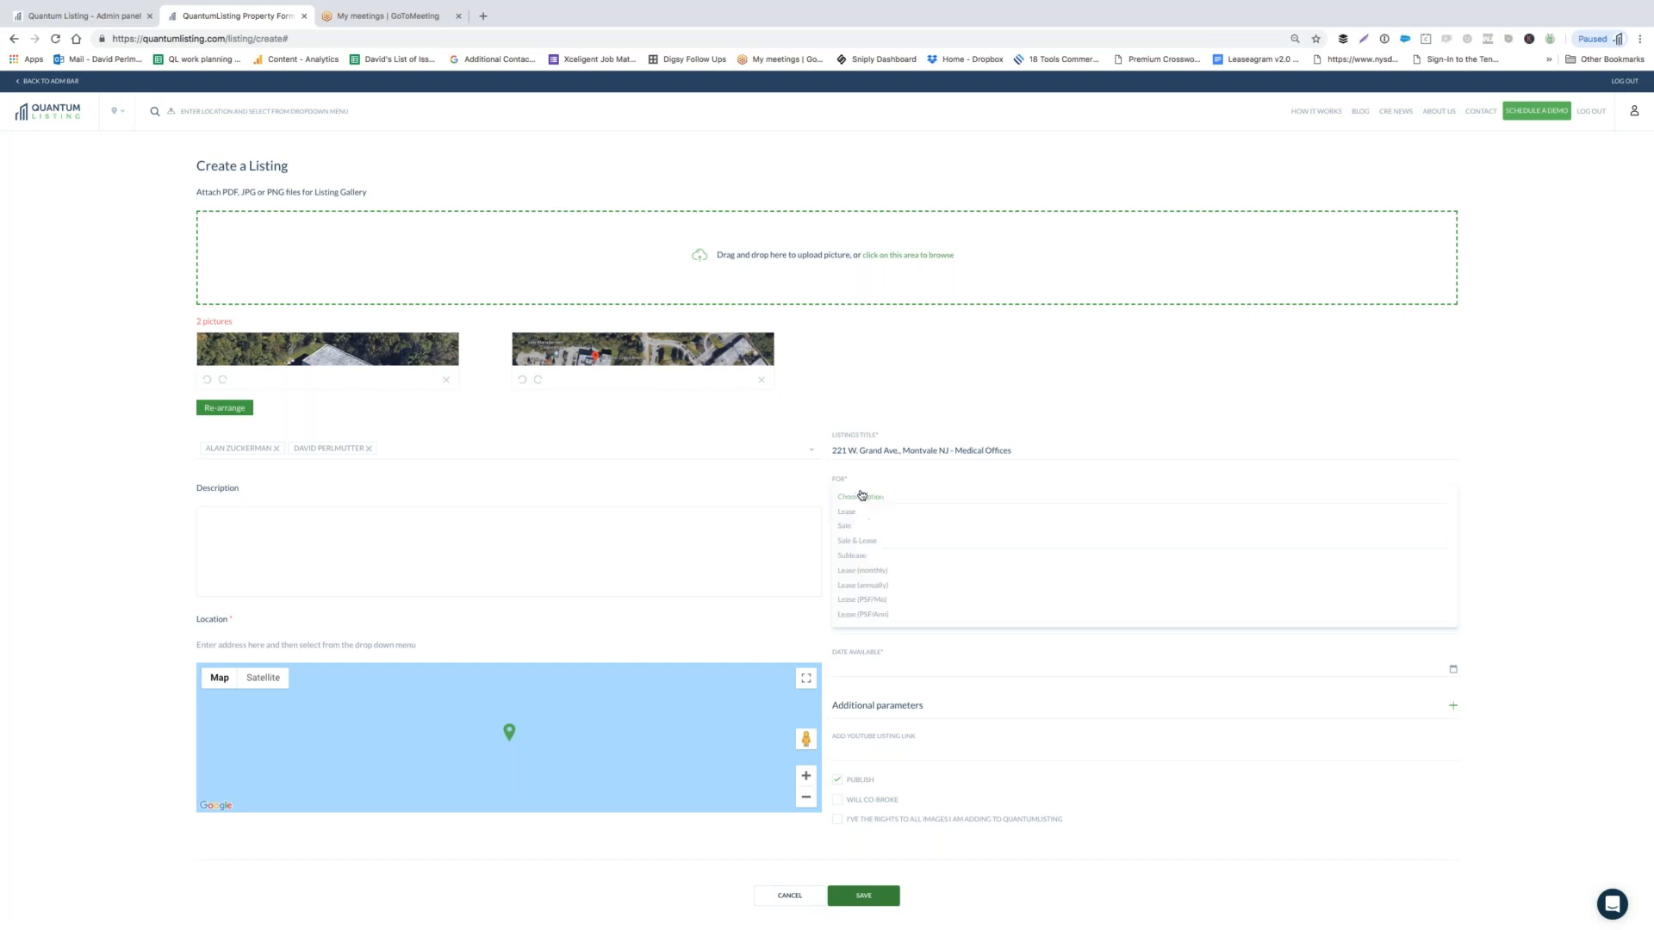
click(855, 515)
click(857, 540)
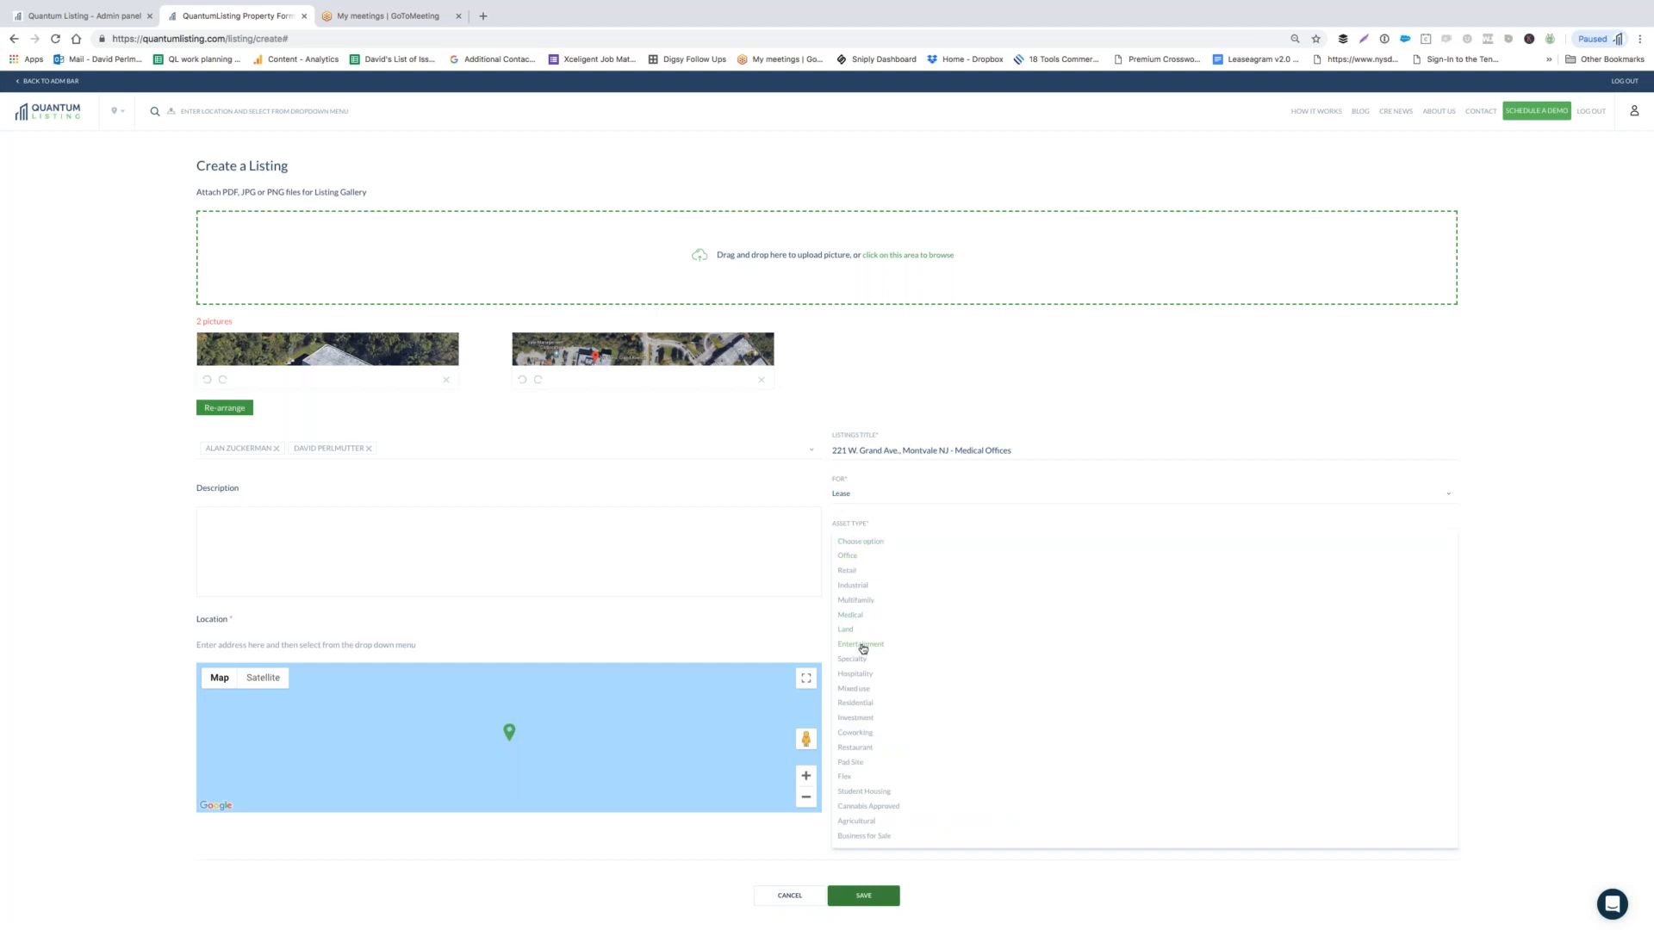
click(855, 616)
Step: Set the listing's rent to 24.50
click(846, 582)
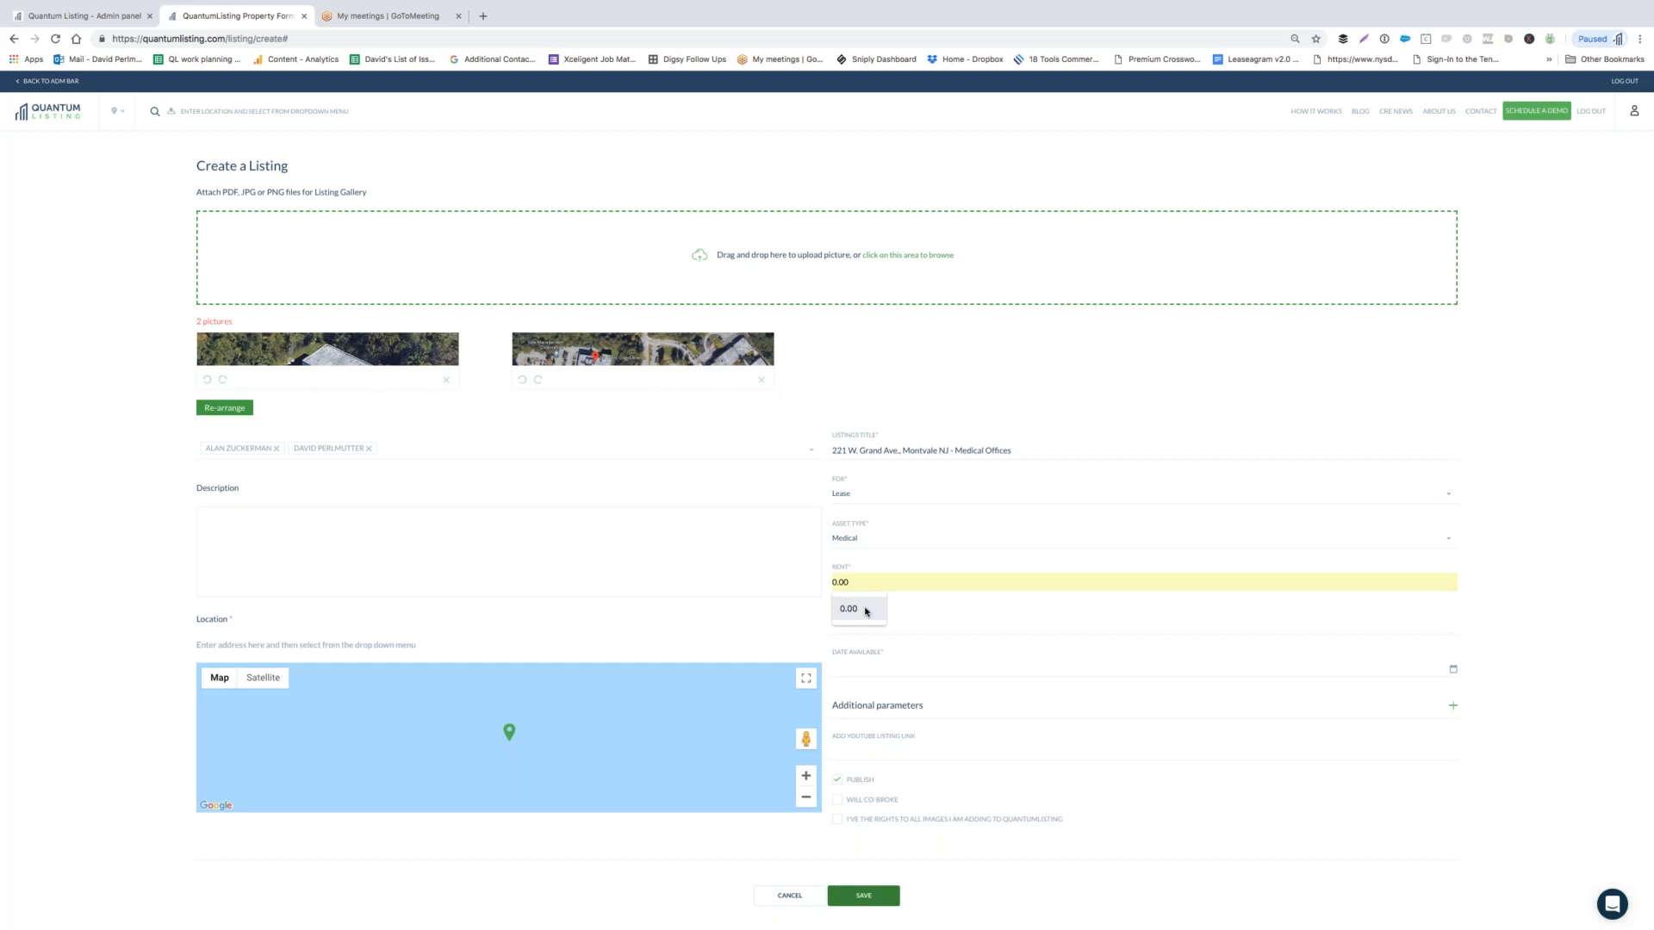
text(24)
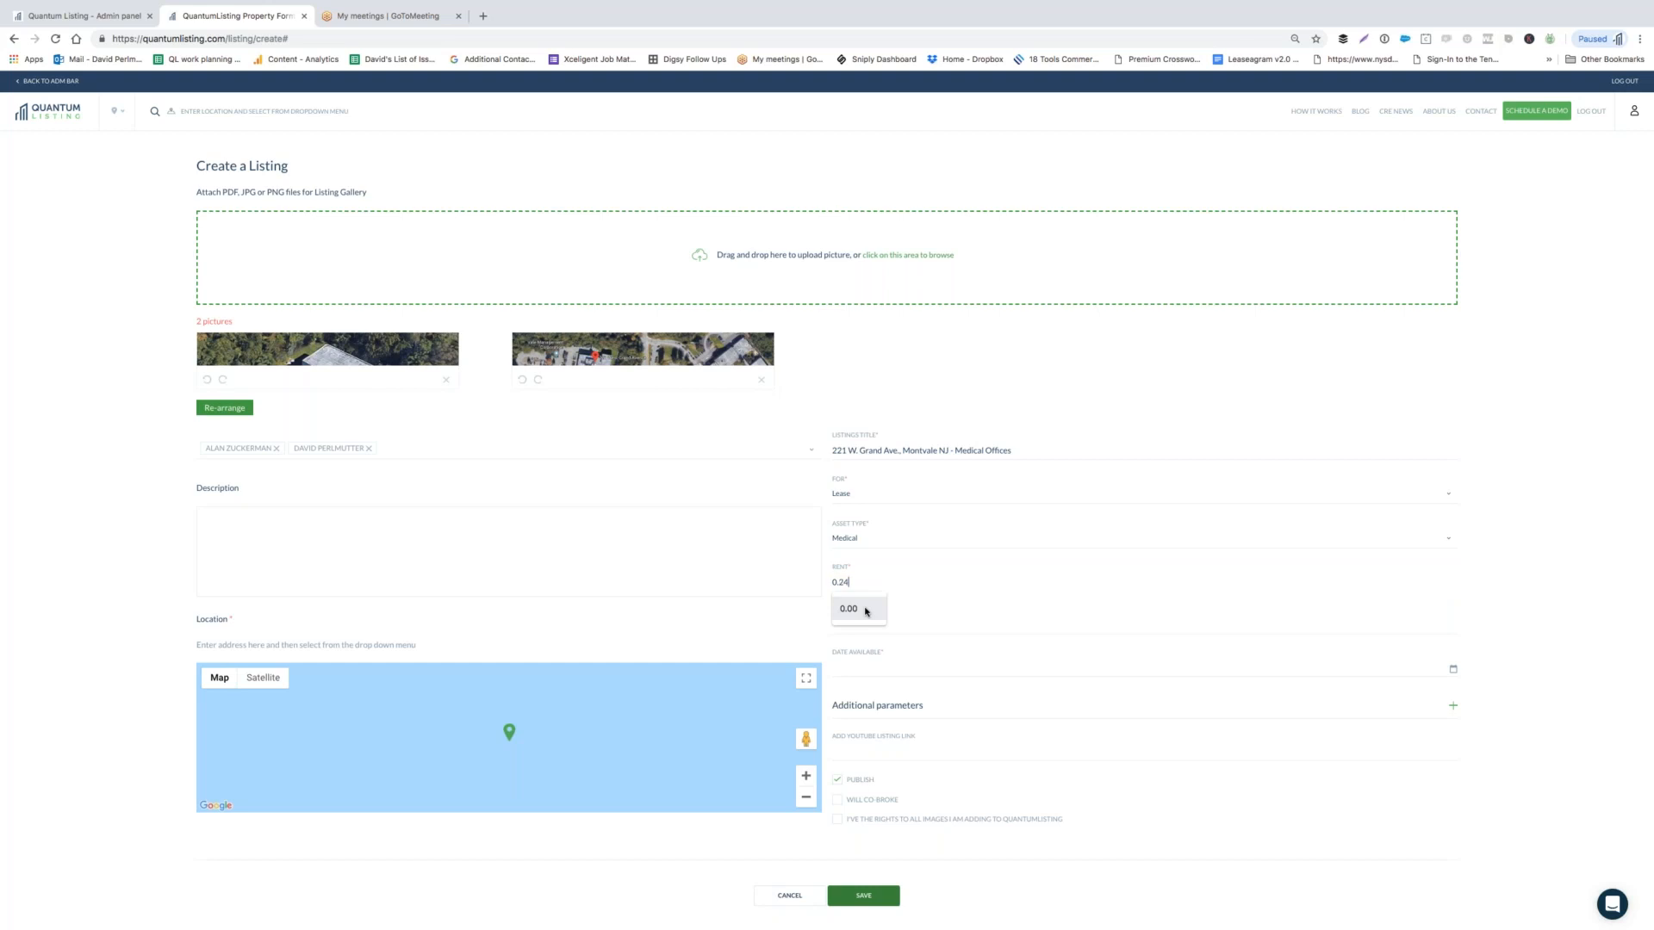
text(.50)
Step: Set the available square footage to 3,130 and the date available to 12/19/2018
click(933, 616)
click(861, 627)
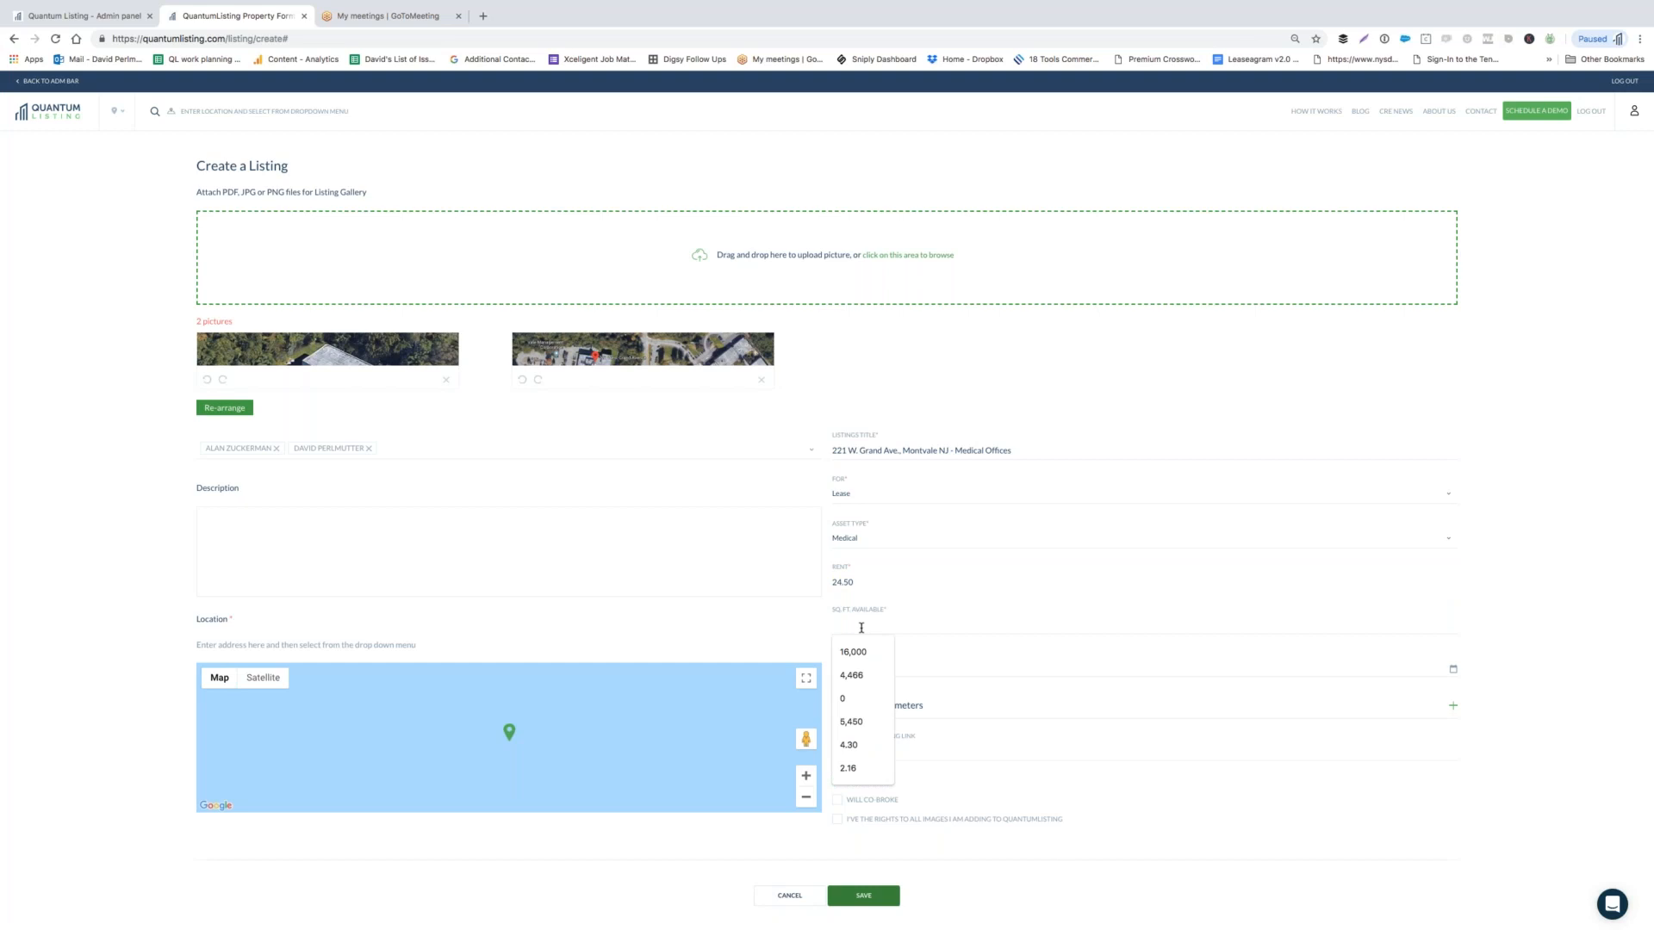
text(3130)
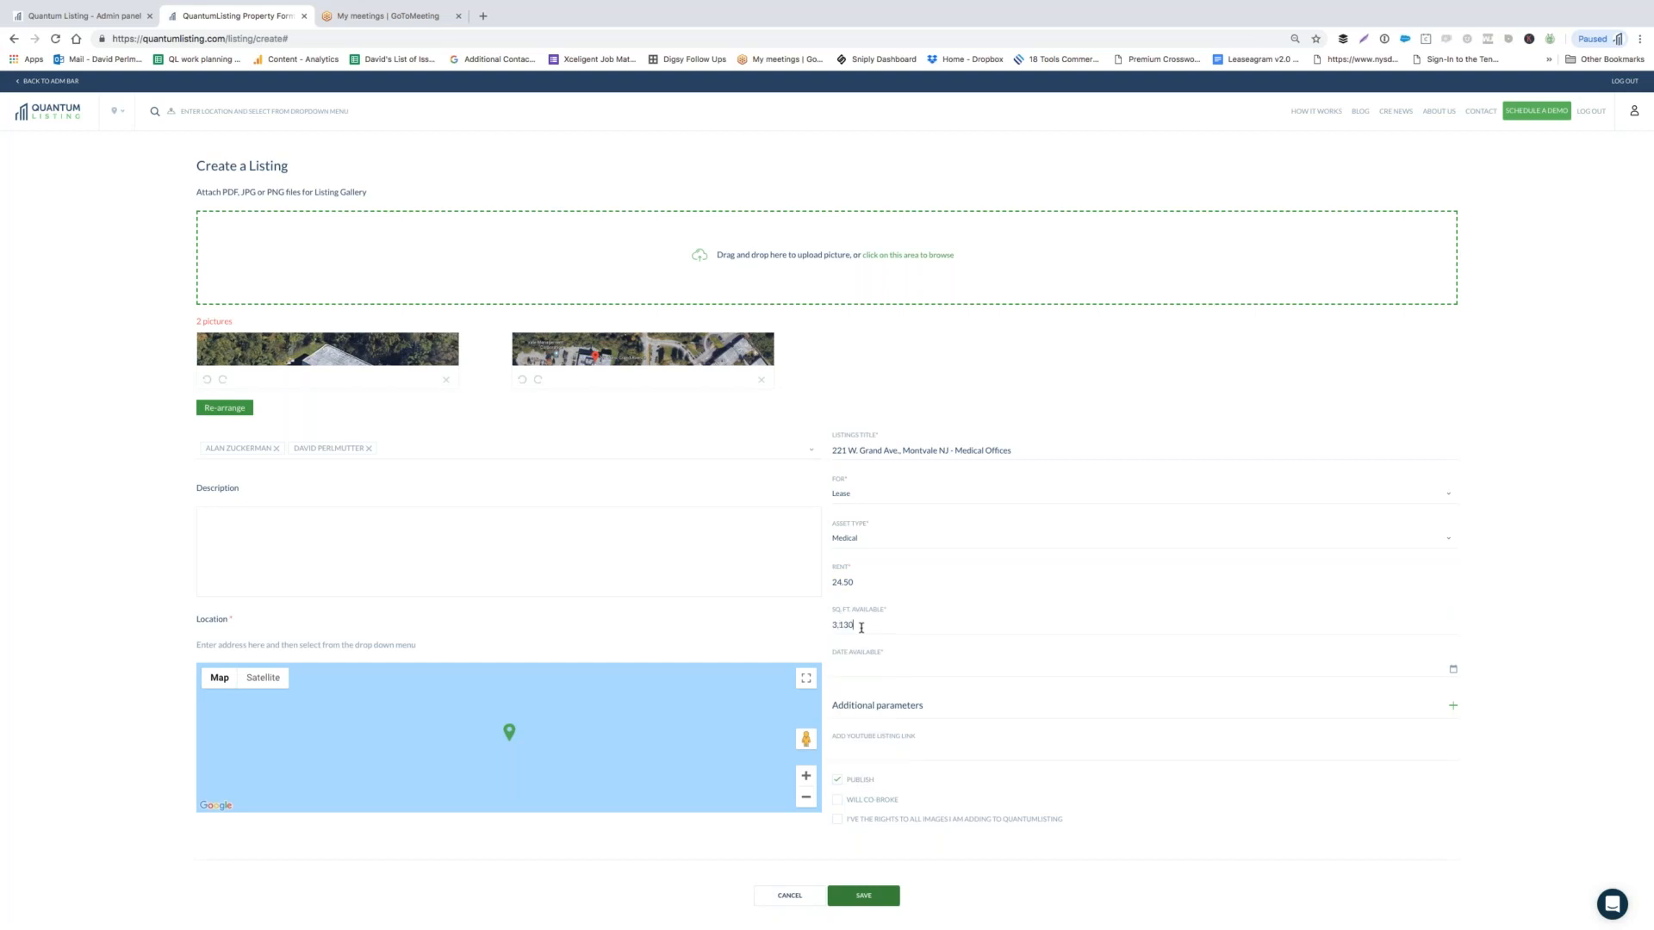
click(859, 667)
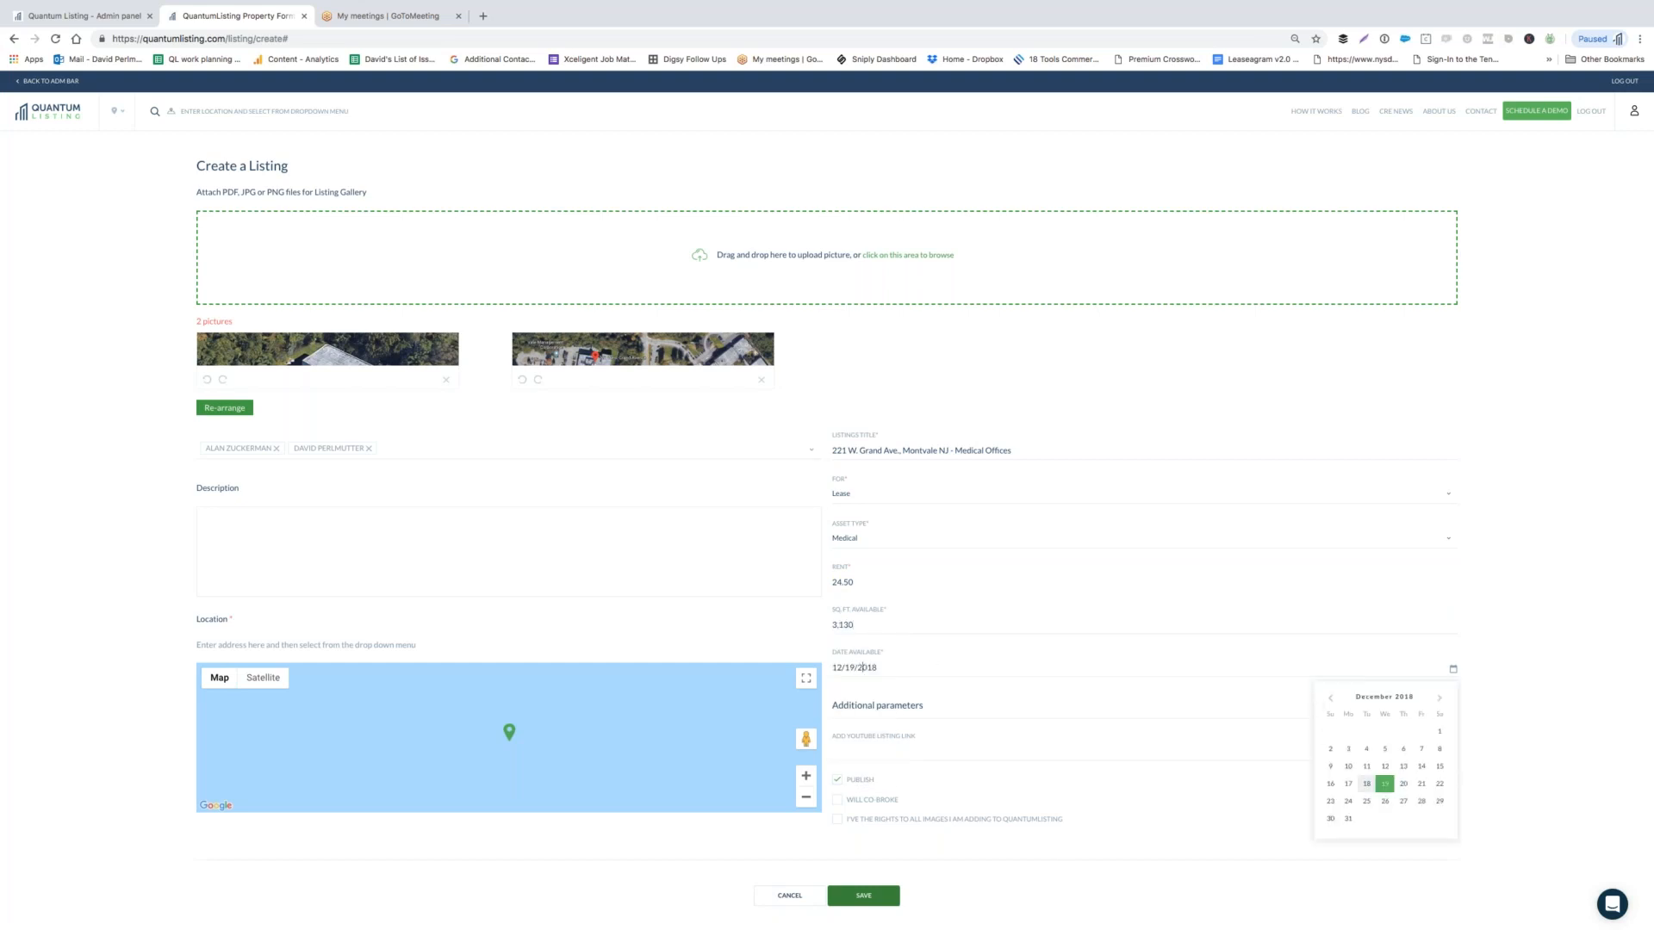
click(1382, 784)
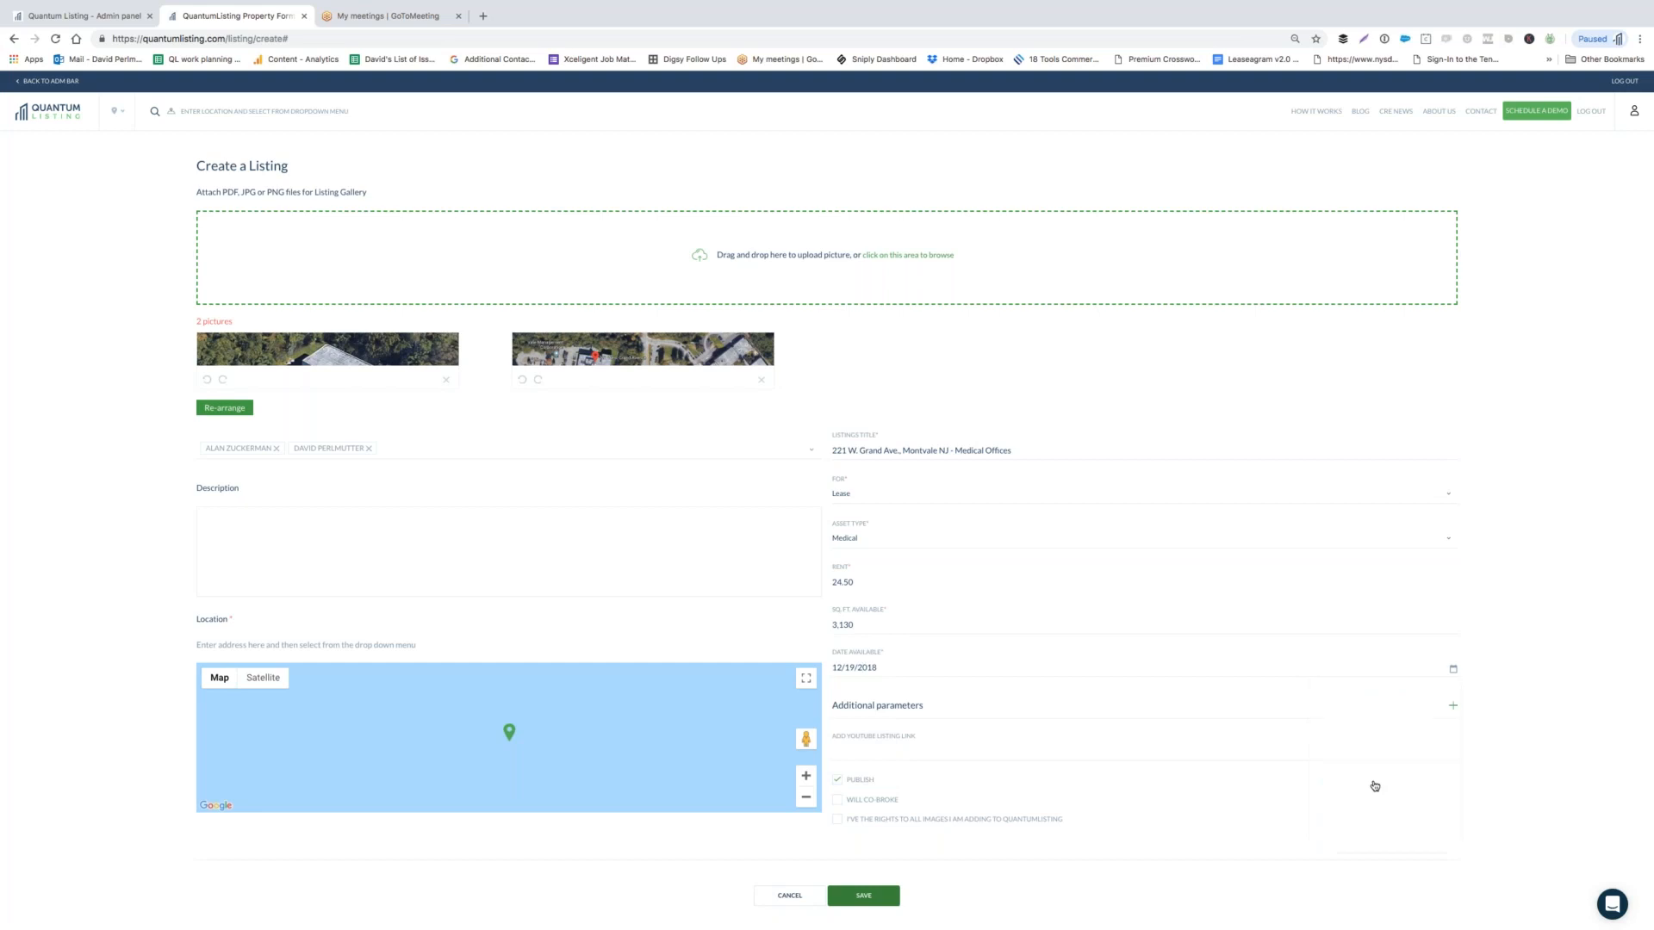
Step: Expand the additional parameters and set Space 1 to 1015 and Space 2 to 2115
click(870, 709)
scroll(949, 633, down, 2)
scroll(949, 633, down, 2)
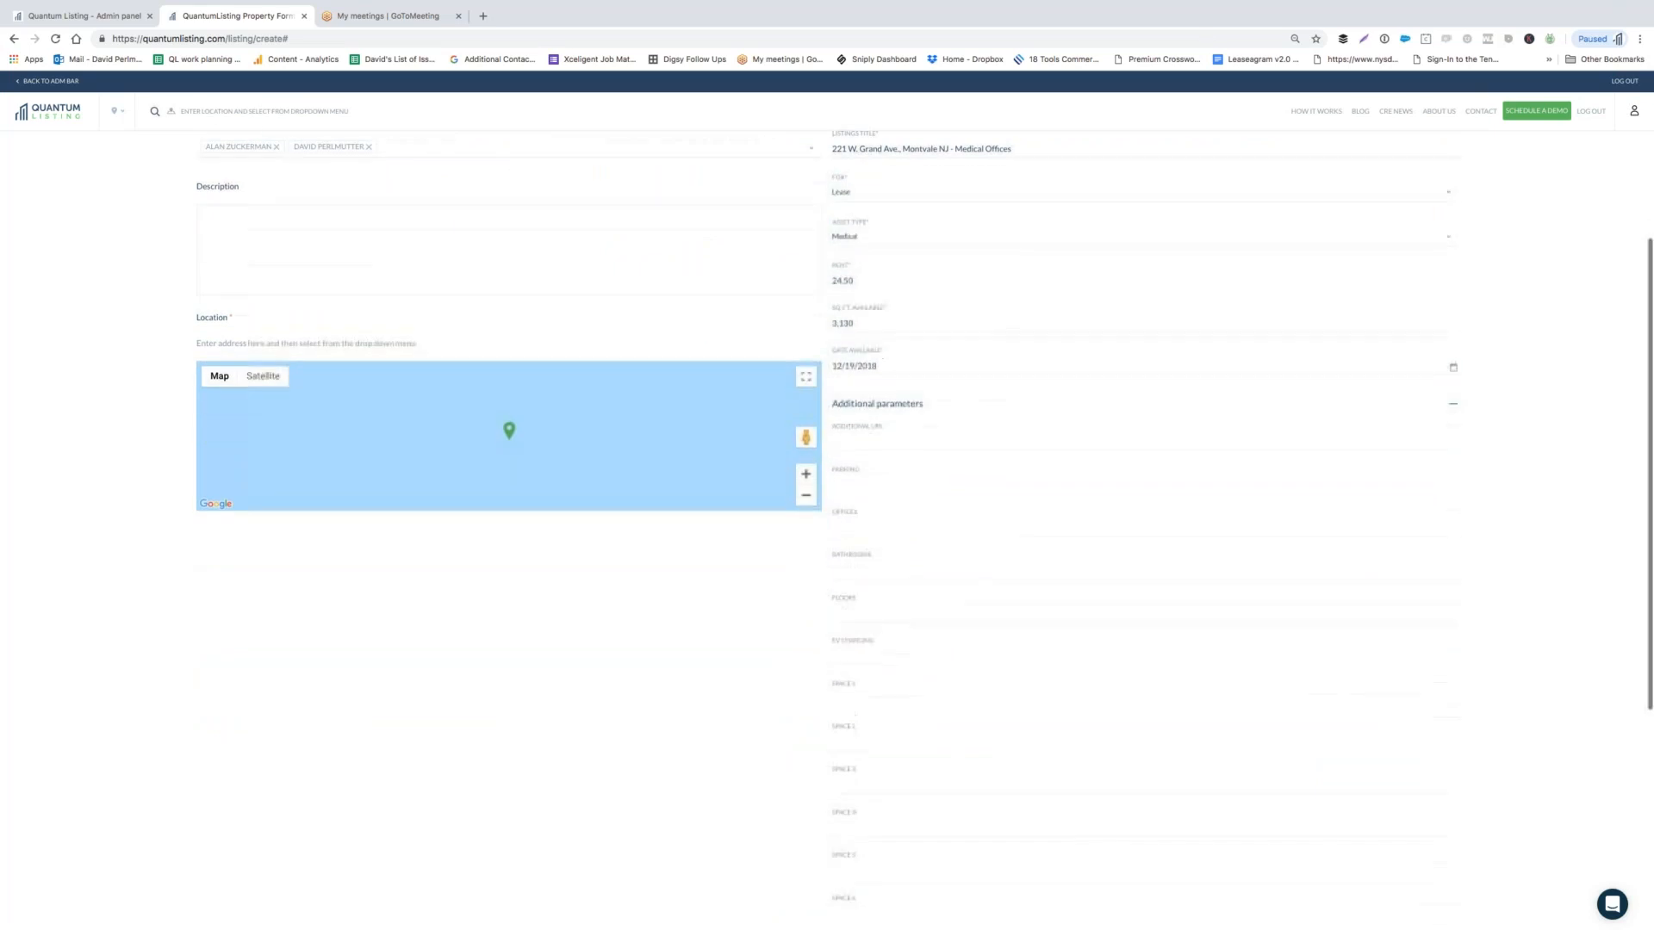
click(846, 699)
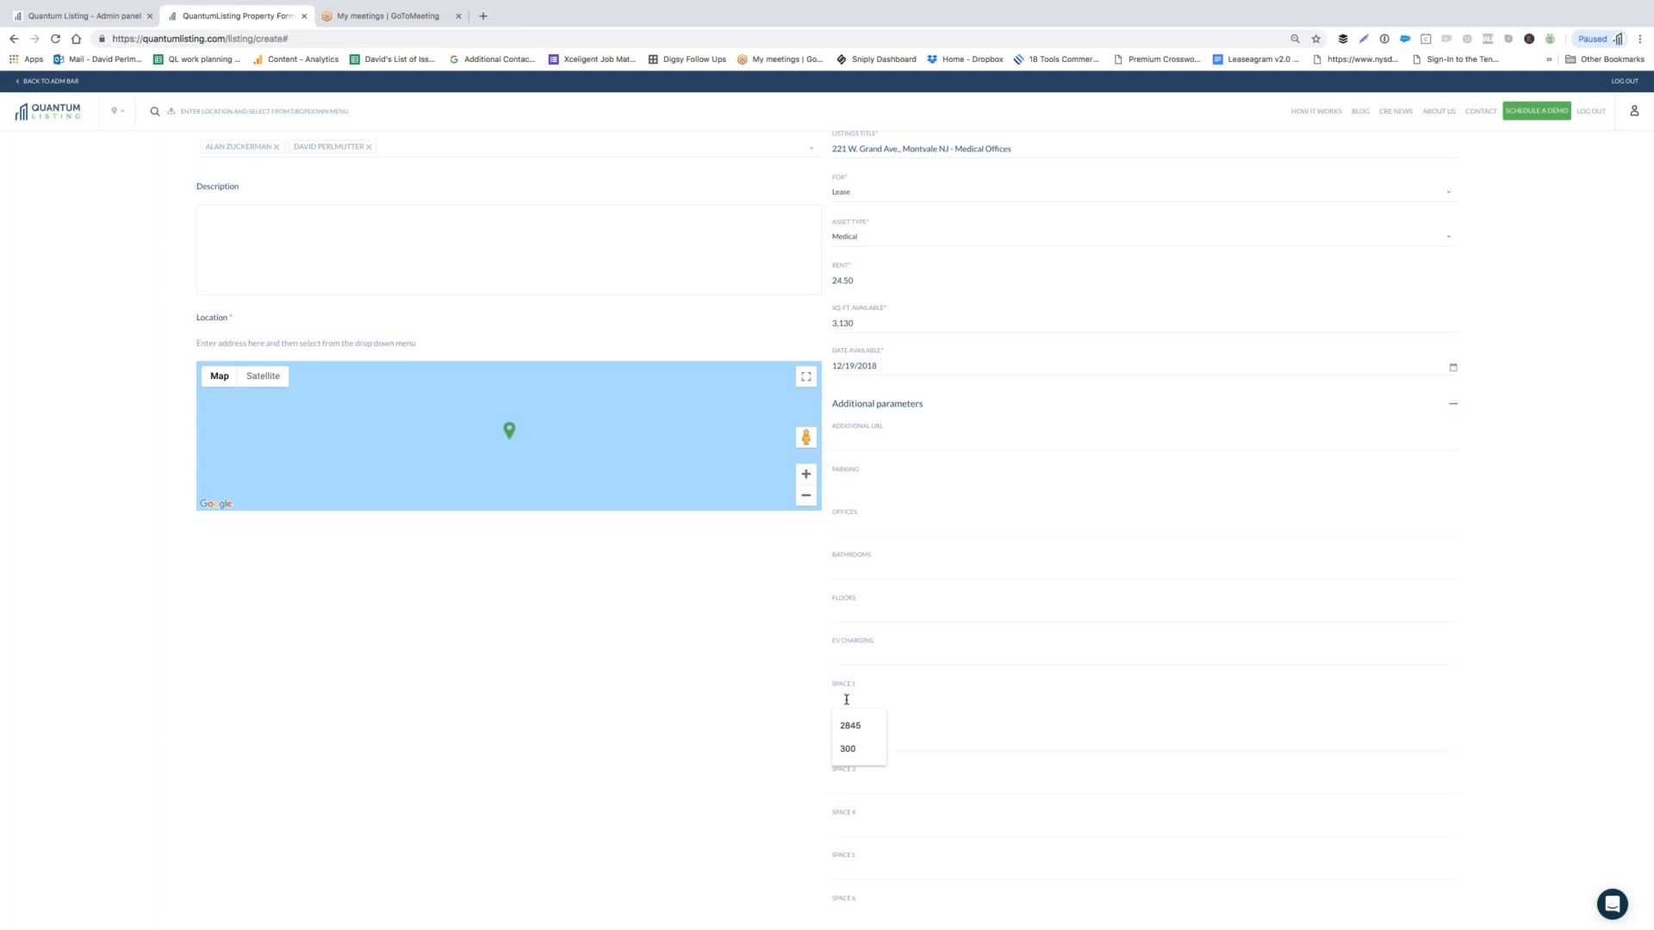
text(10)
click(851, 743)
text(2115)
scroll(927, 734, down, 1)
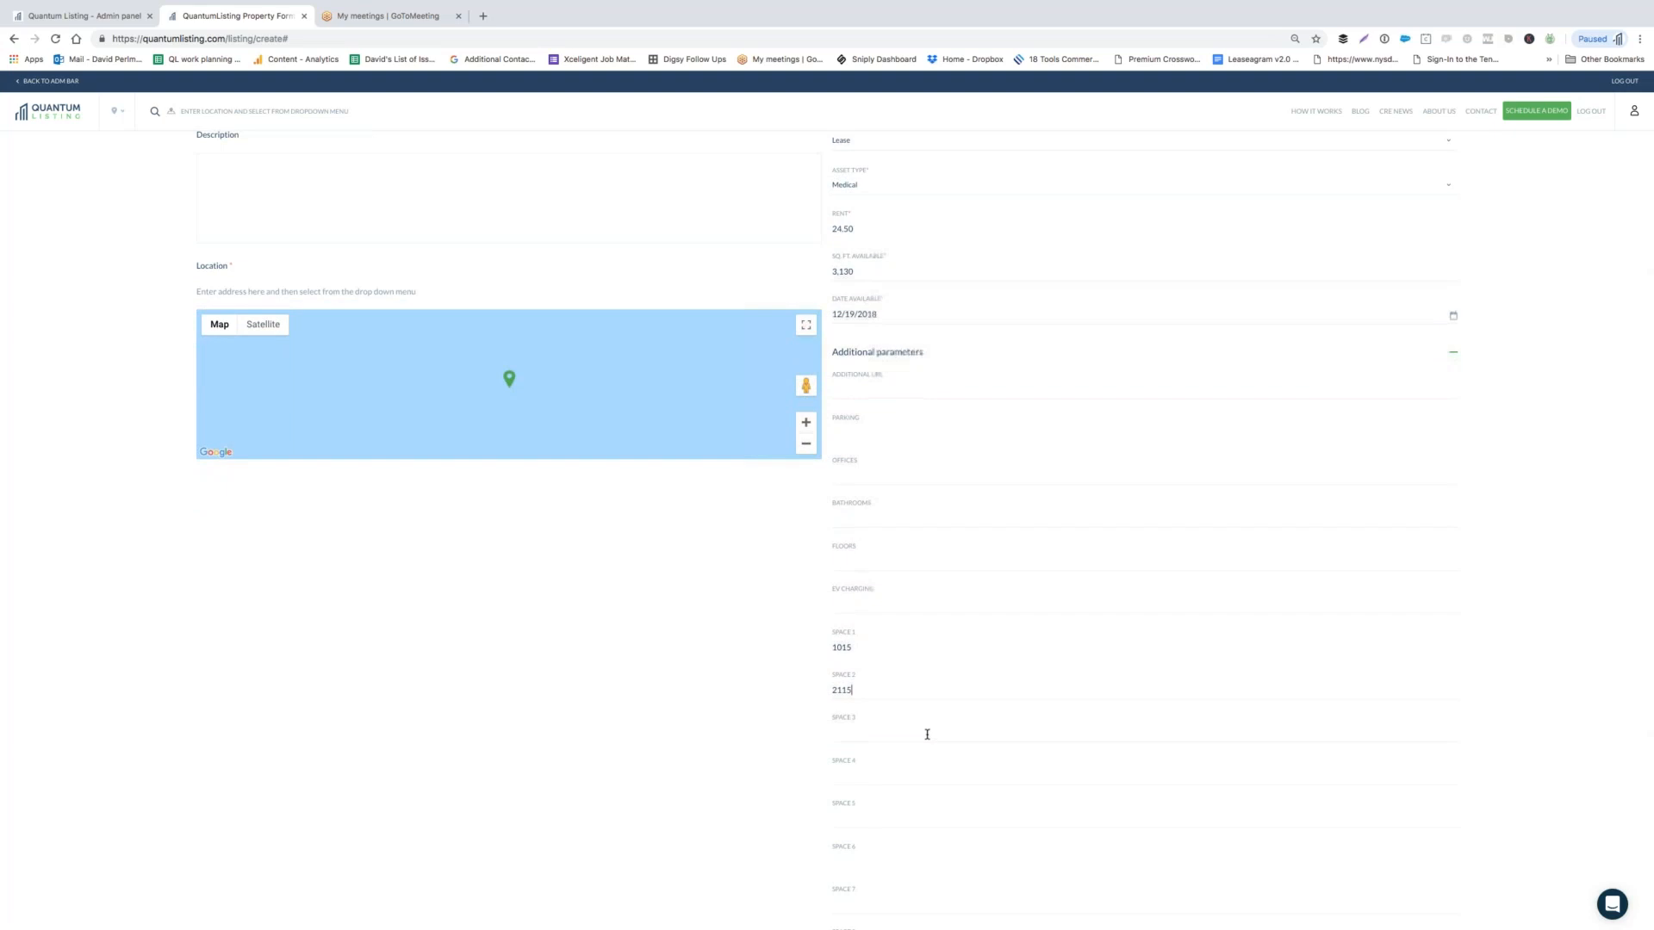
Step: Enter the description "Two suites in a professional building. Perfect for doctors"
scroll(458, 513, up, 5)
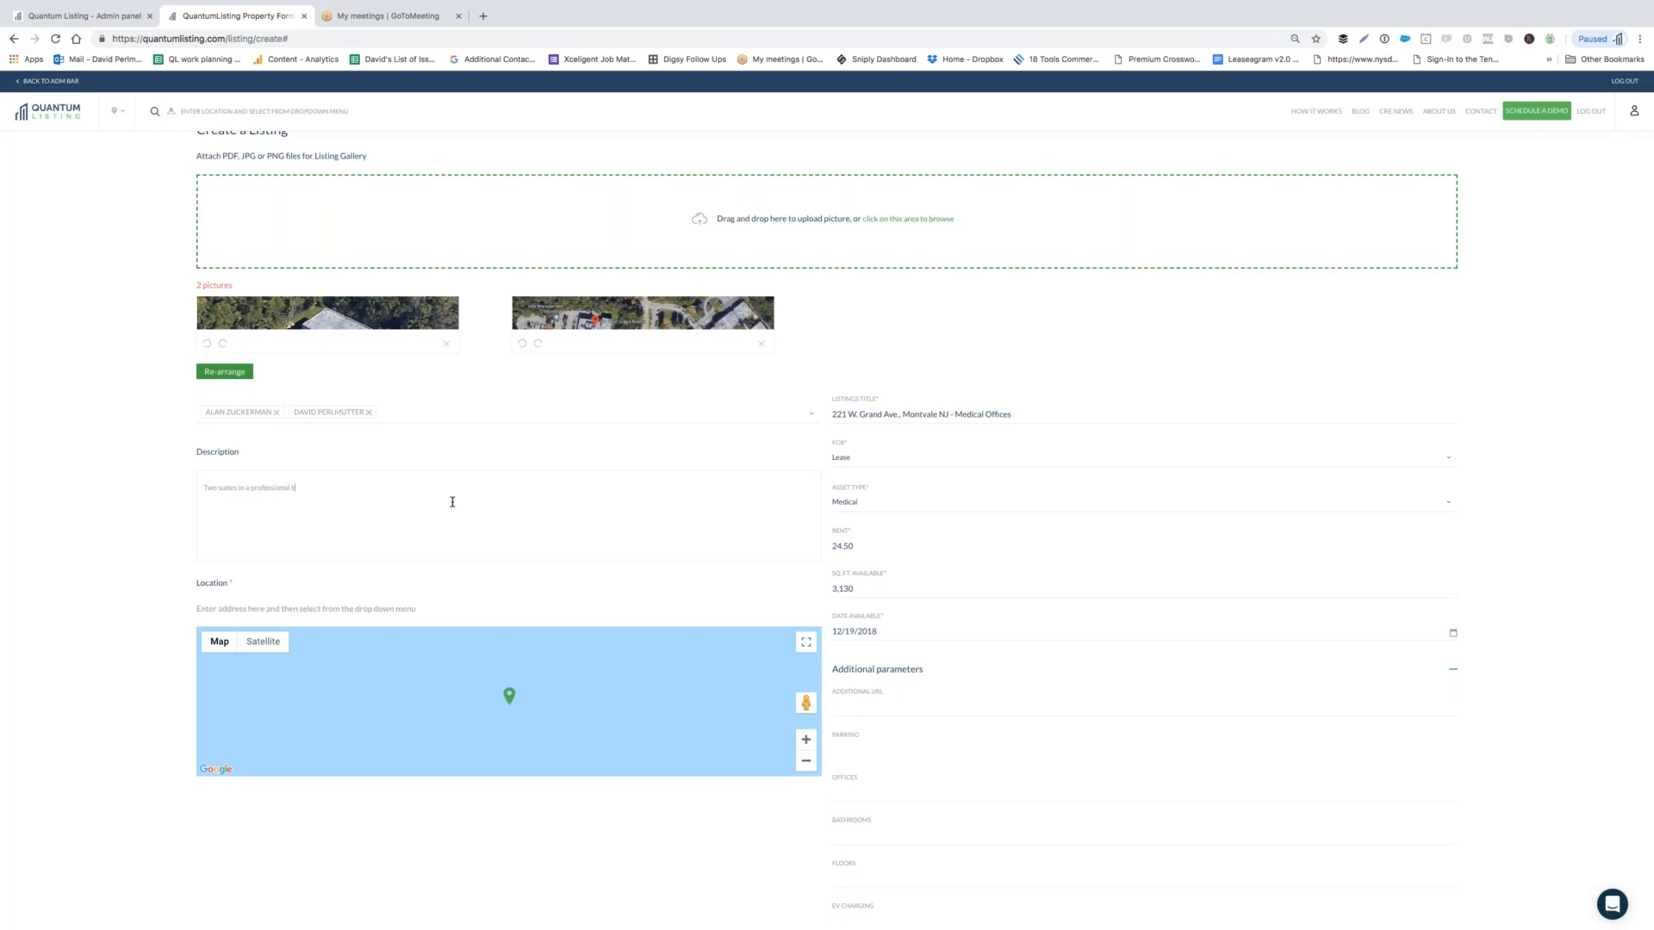
text(ding)
Step: Set the location to the property's suggested Montvale, NJ address and check it in satellite view before returning to the map view
text(22)
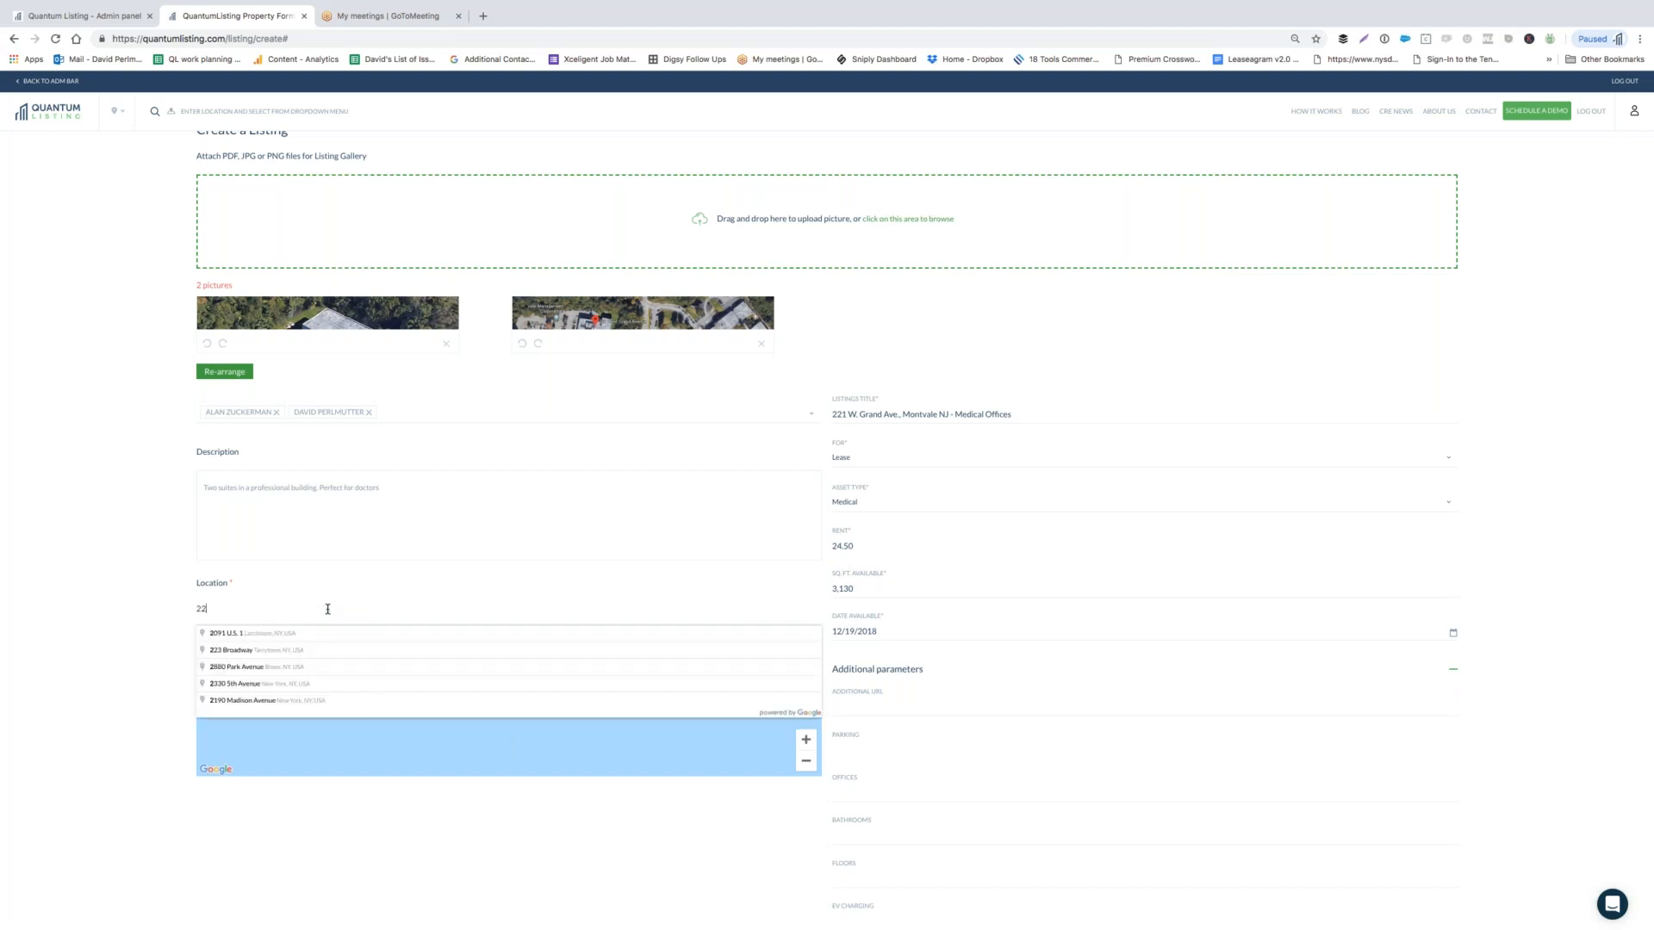
text(1 W. Grand)
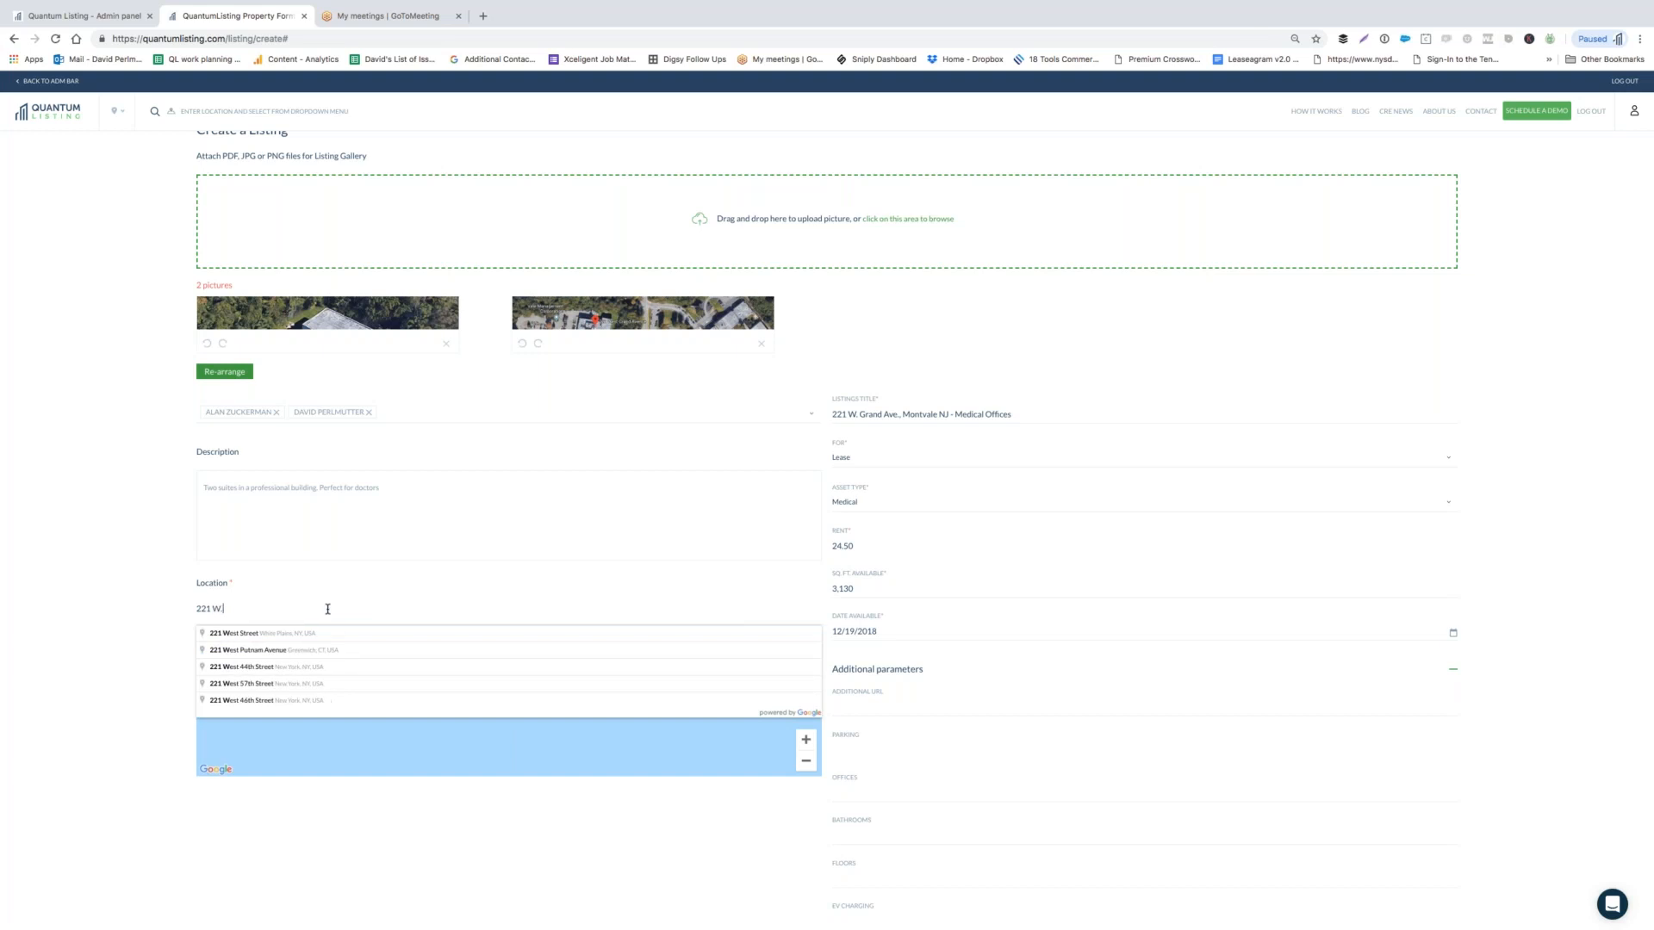
text( Av)
click(304, 634)
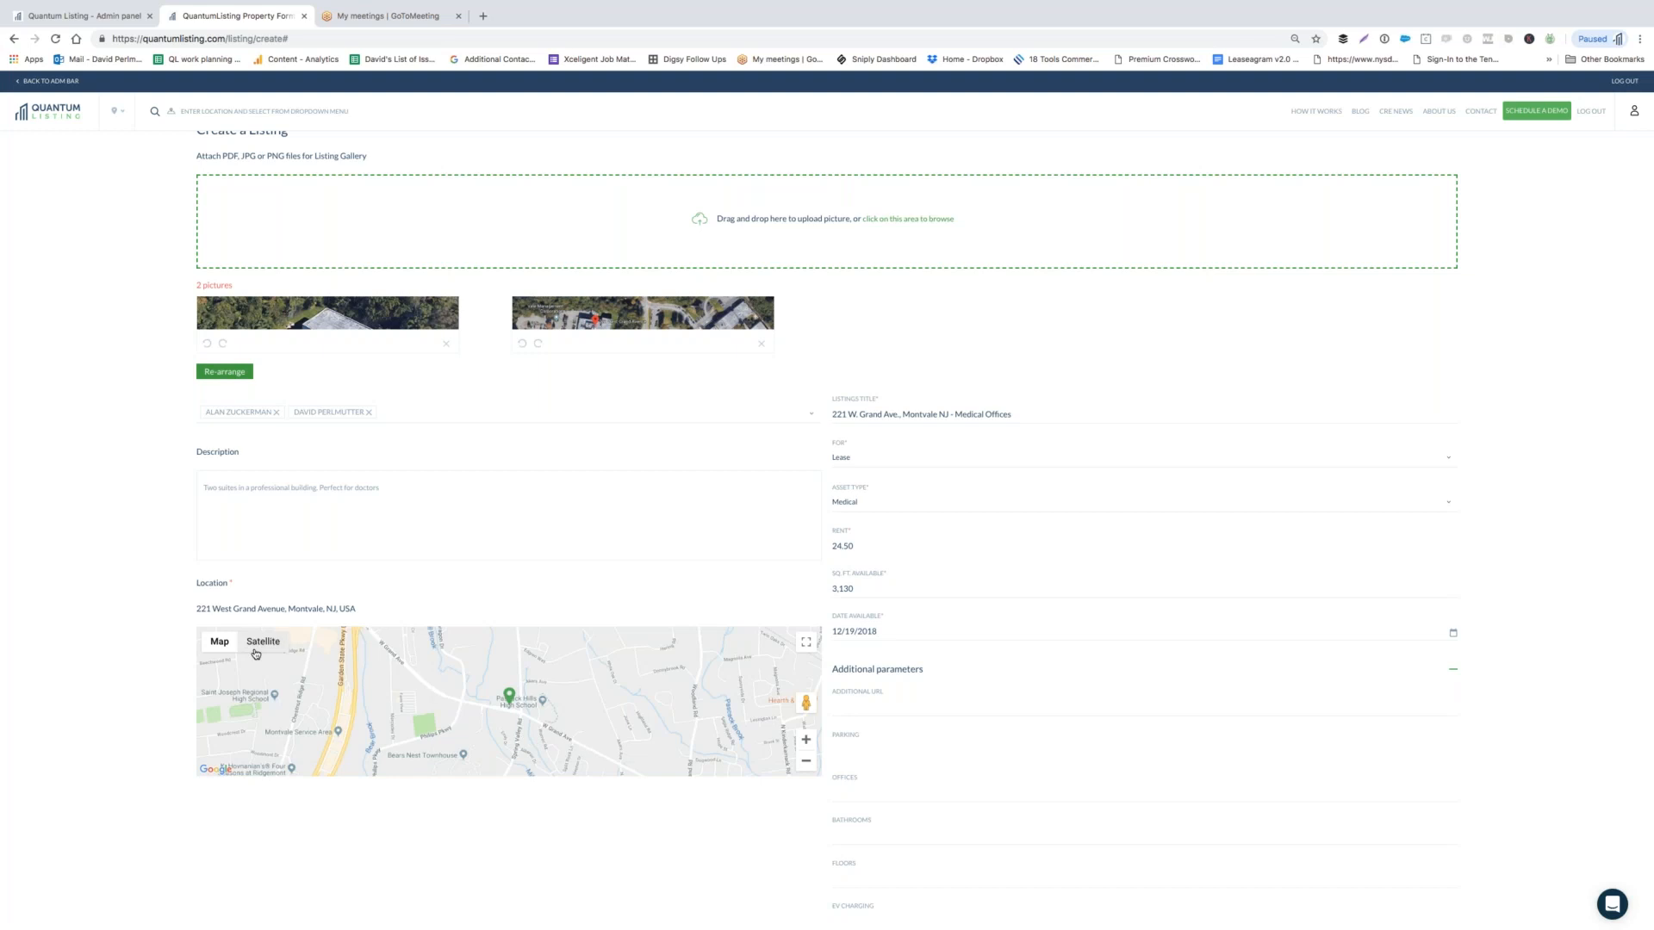
click(257, 651)
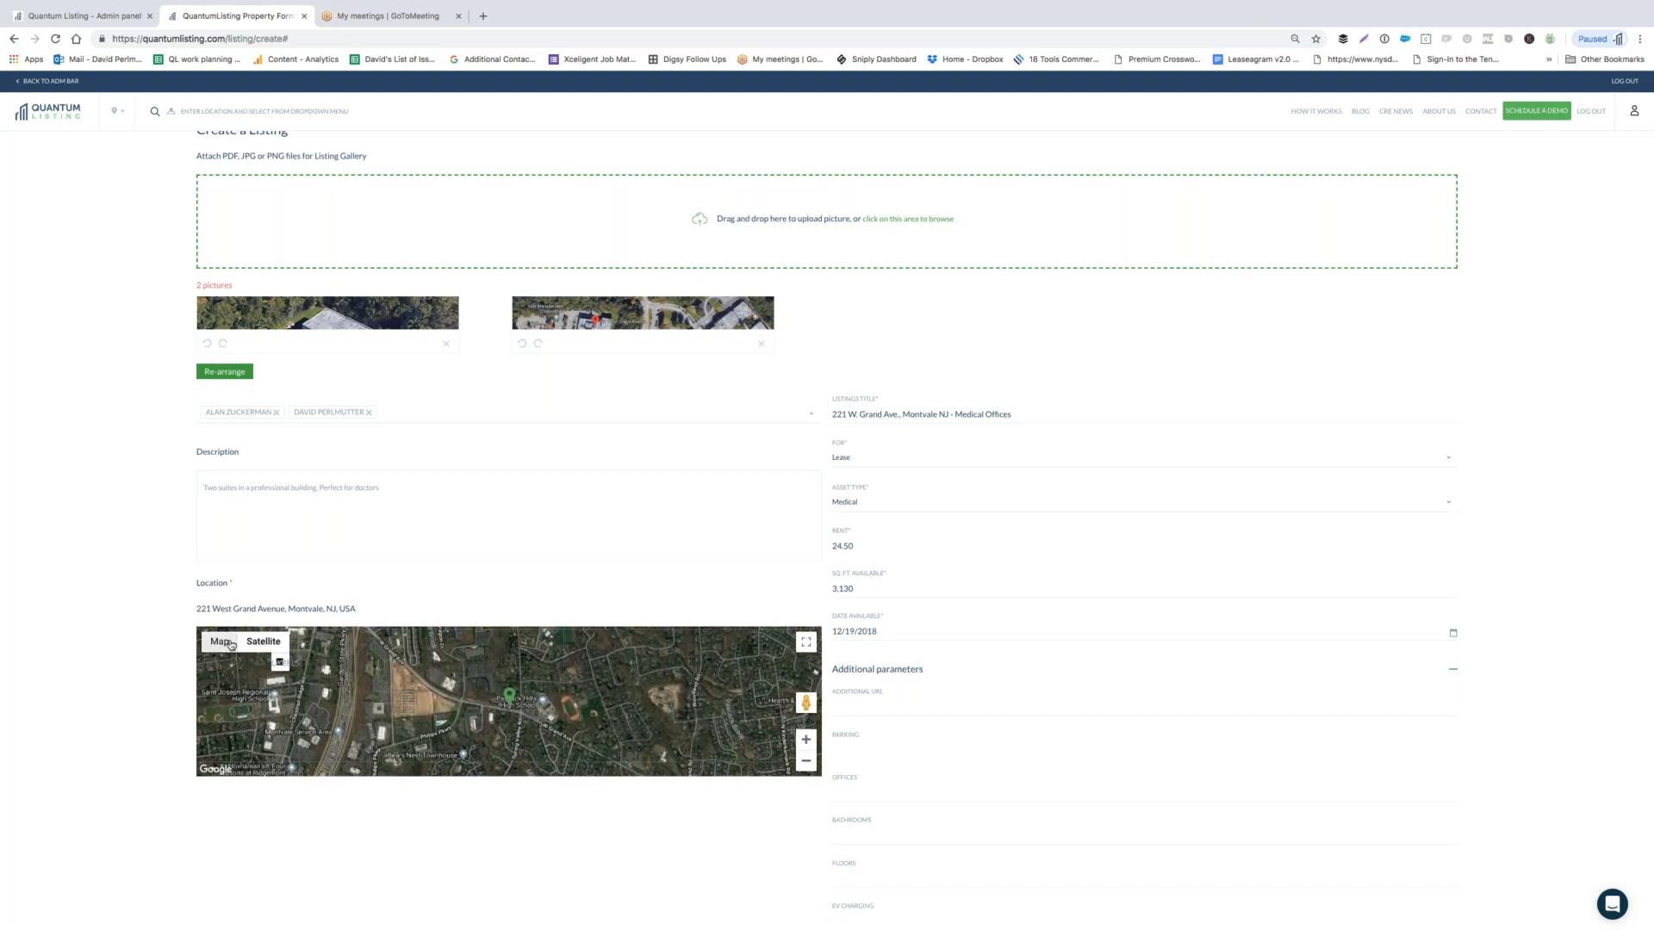
click(221, 643)
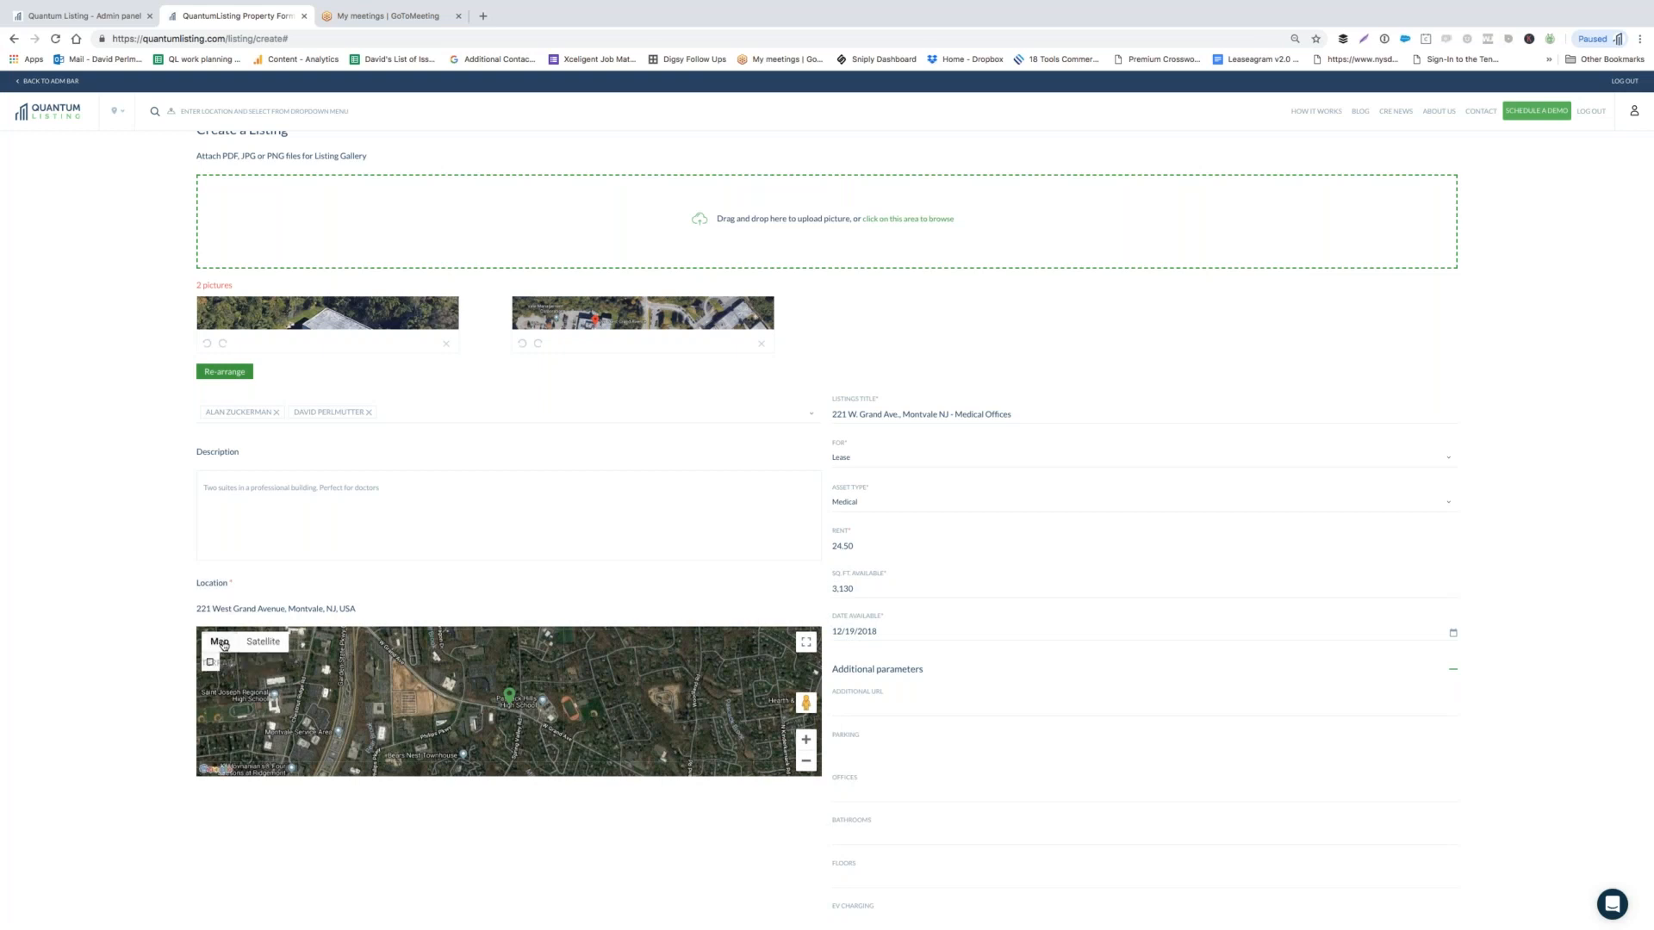
Step: Confirm the rights to all added images and save the listing with Publish enabled
scroll(1040, 830, down, 6)
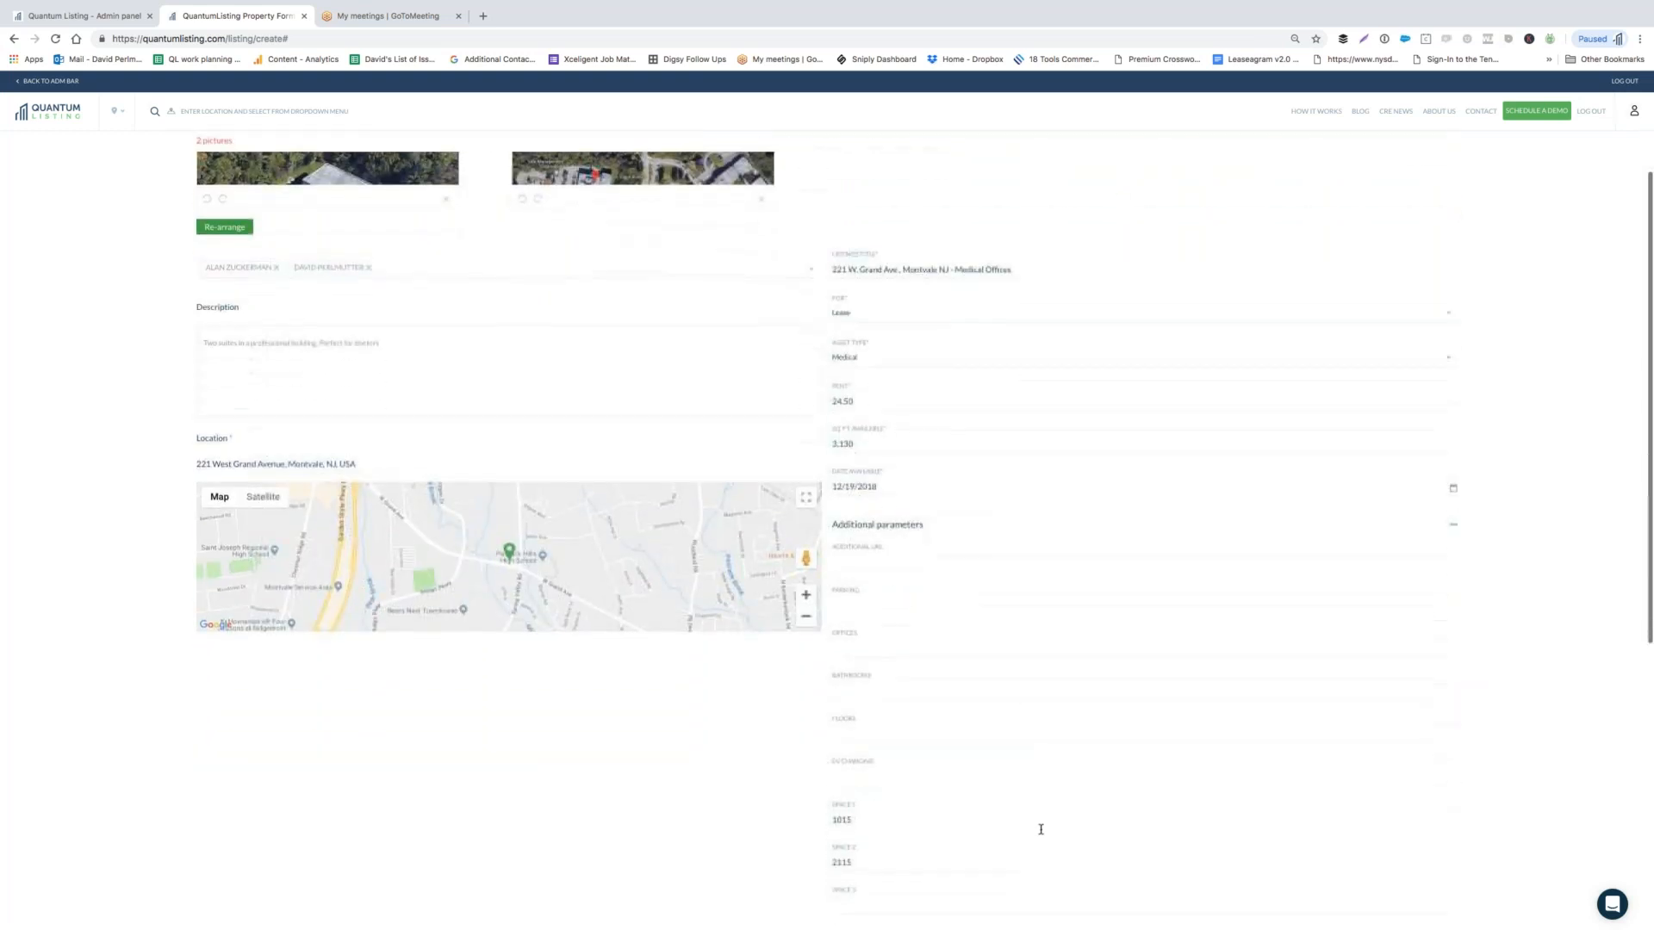
scroll(1040, 829, down, 1)
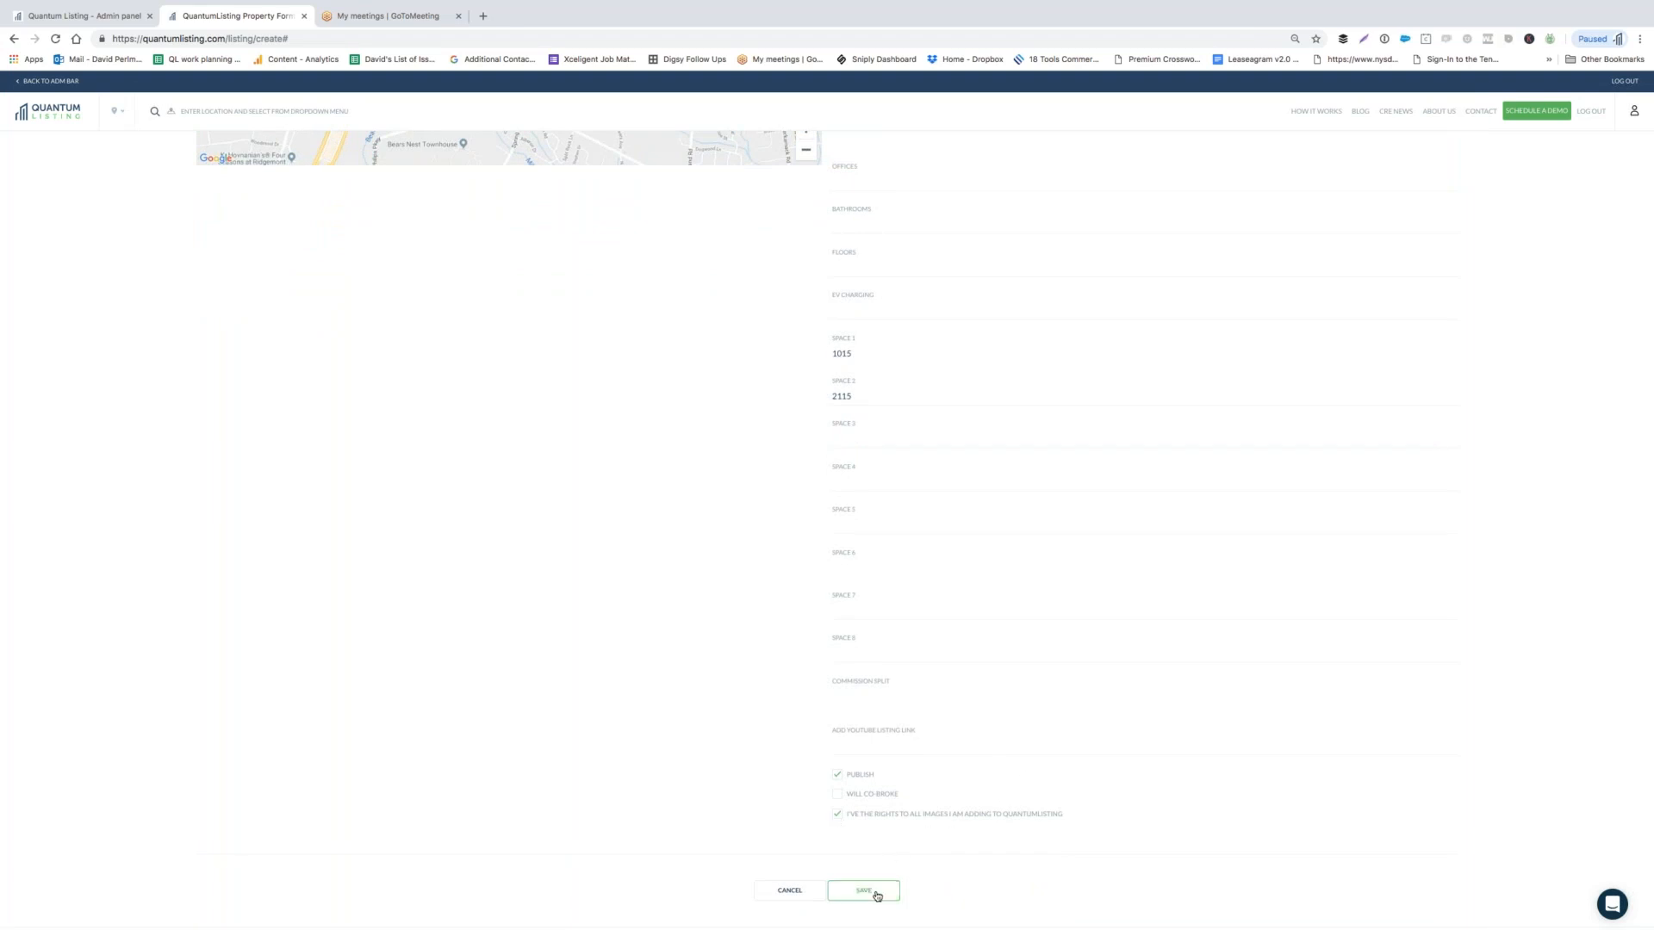
click(864, 891)
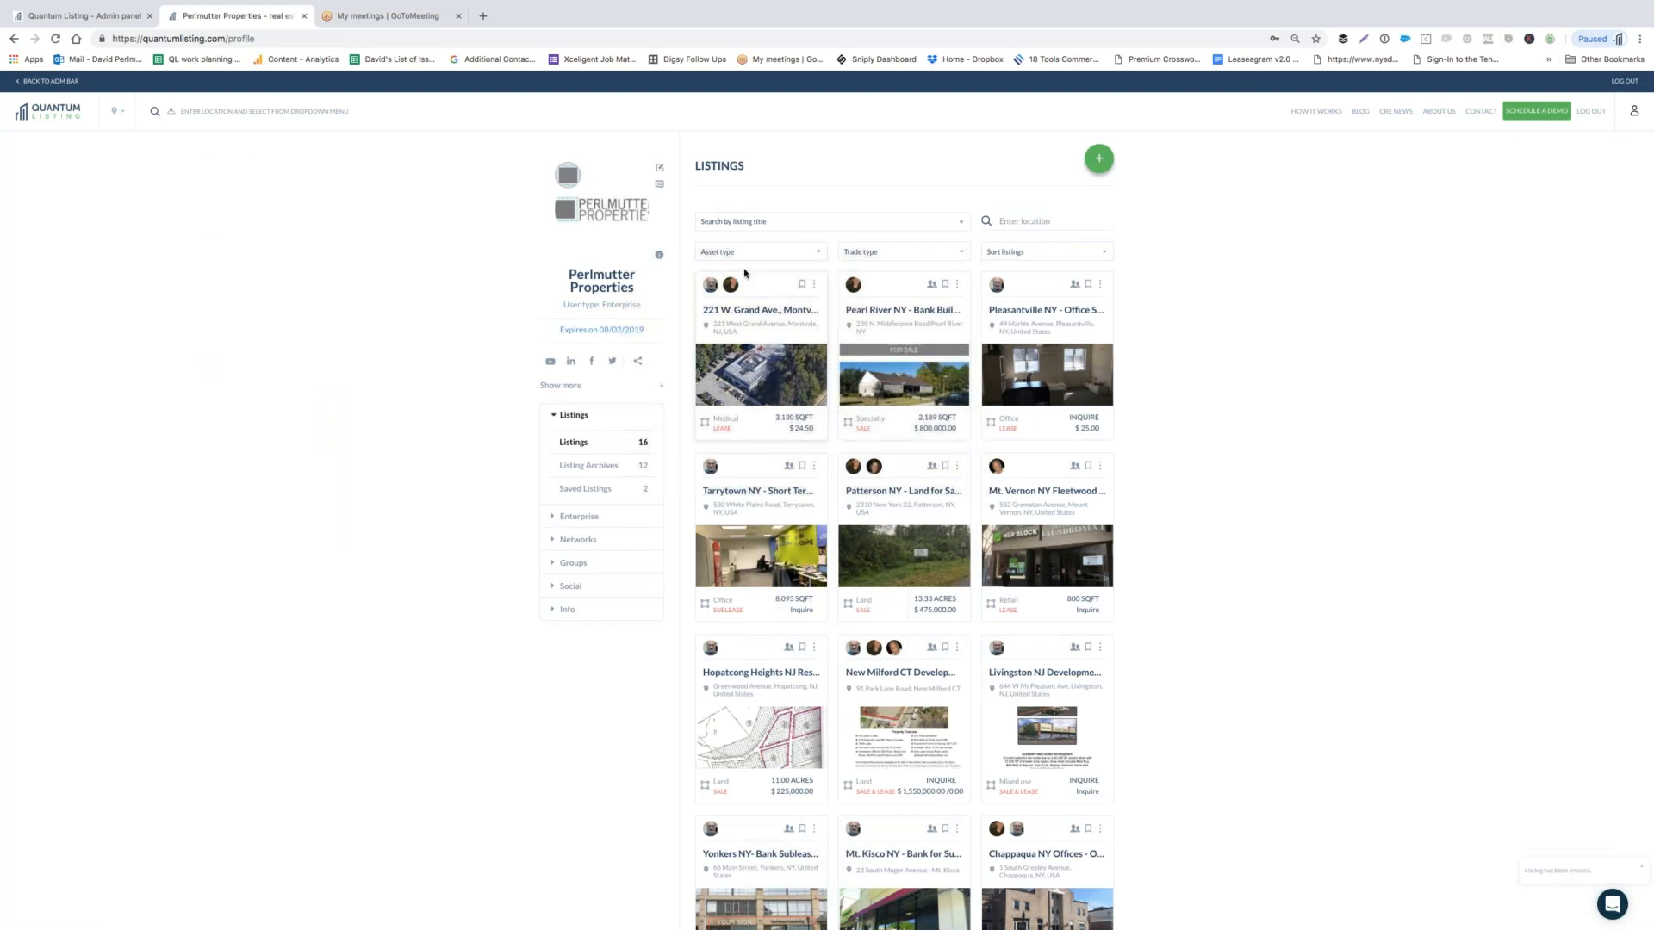
Step: Open the new Montvale medical listing and view the second picture in its gallery
click(772, 376)
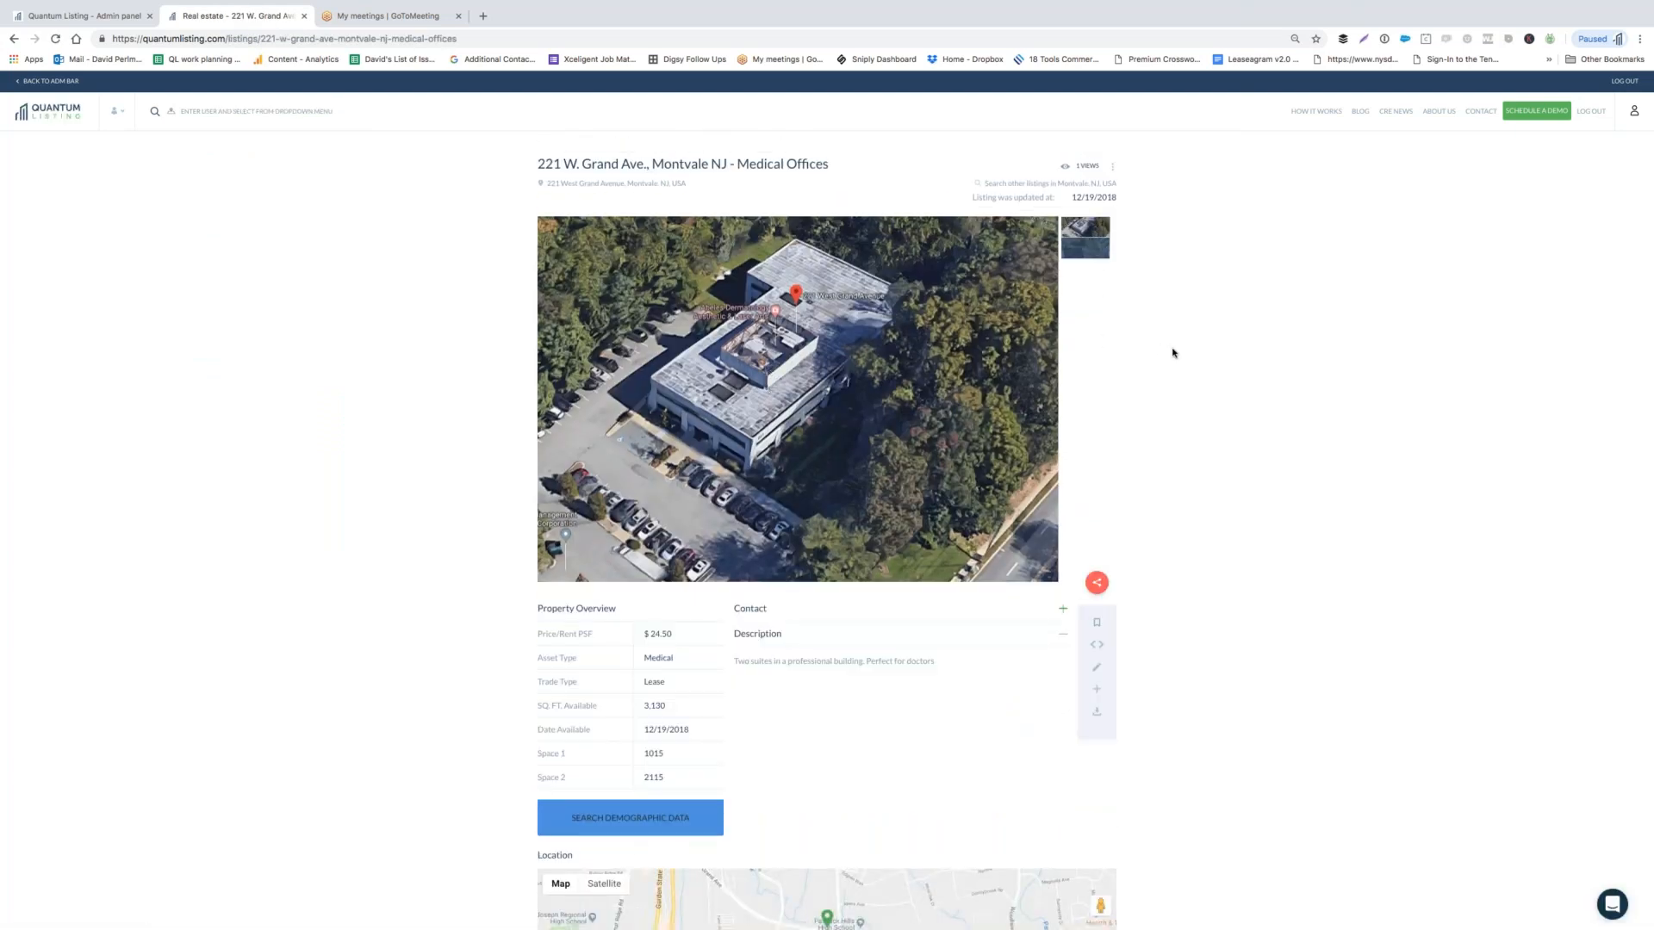
click(1081, 252)
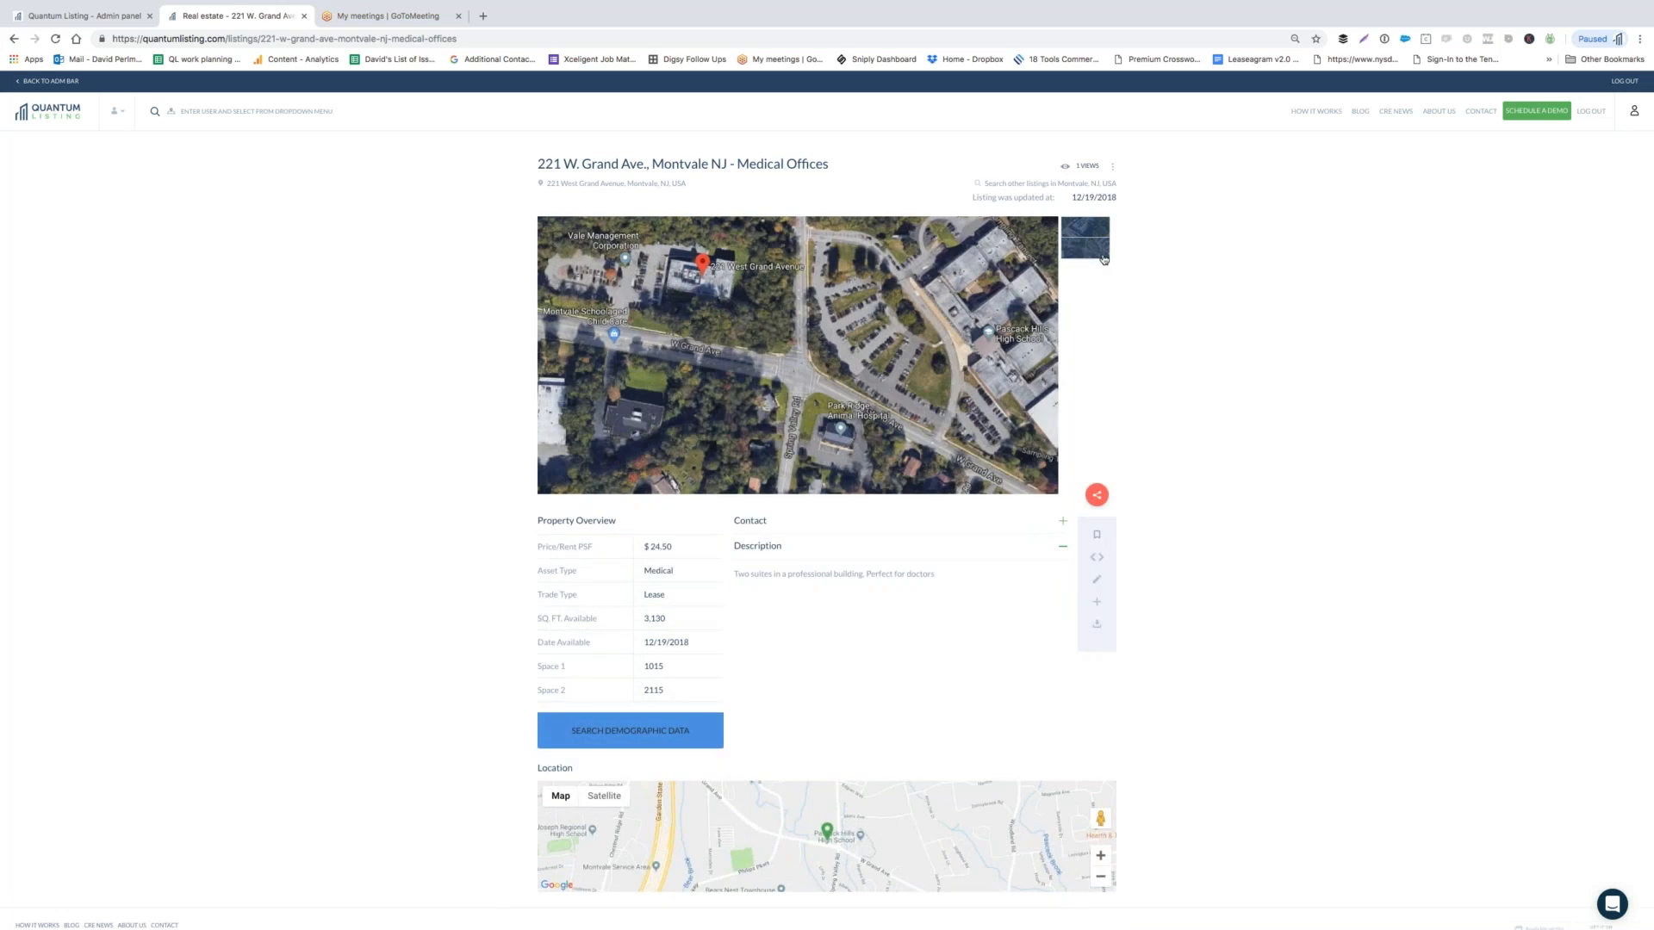
Step: View the first picture in the listing's gallery, and switch to Acrobat to advance the webinar PDF by one page
click(1094, 228)
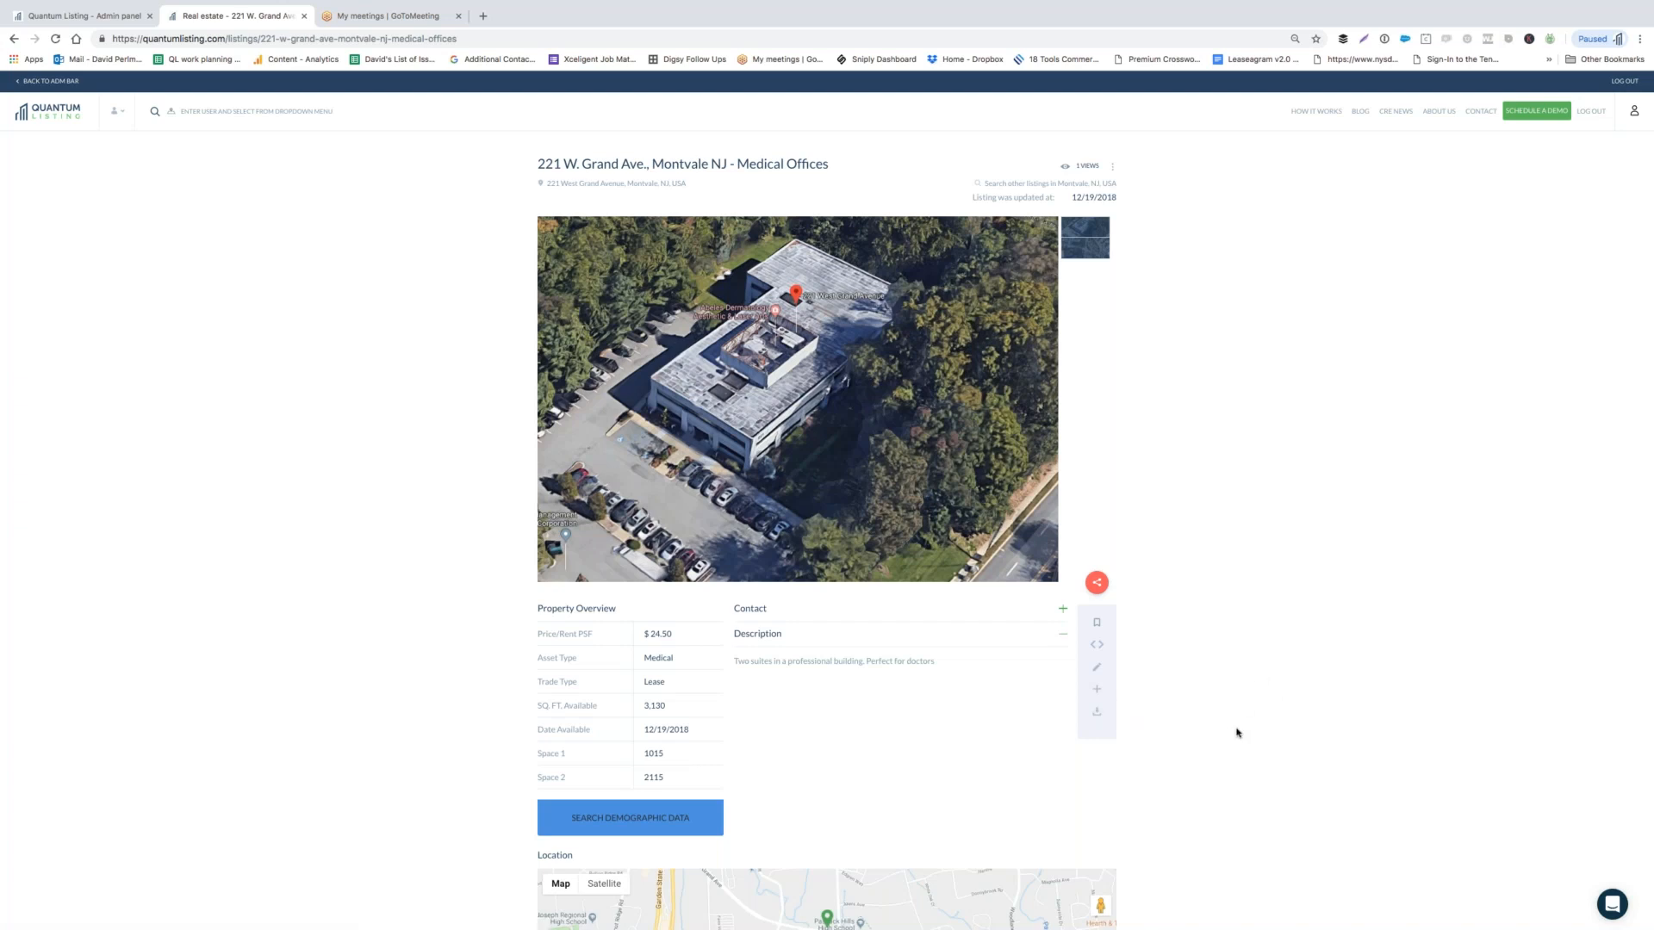
key(ctrl+Left)
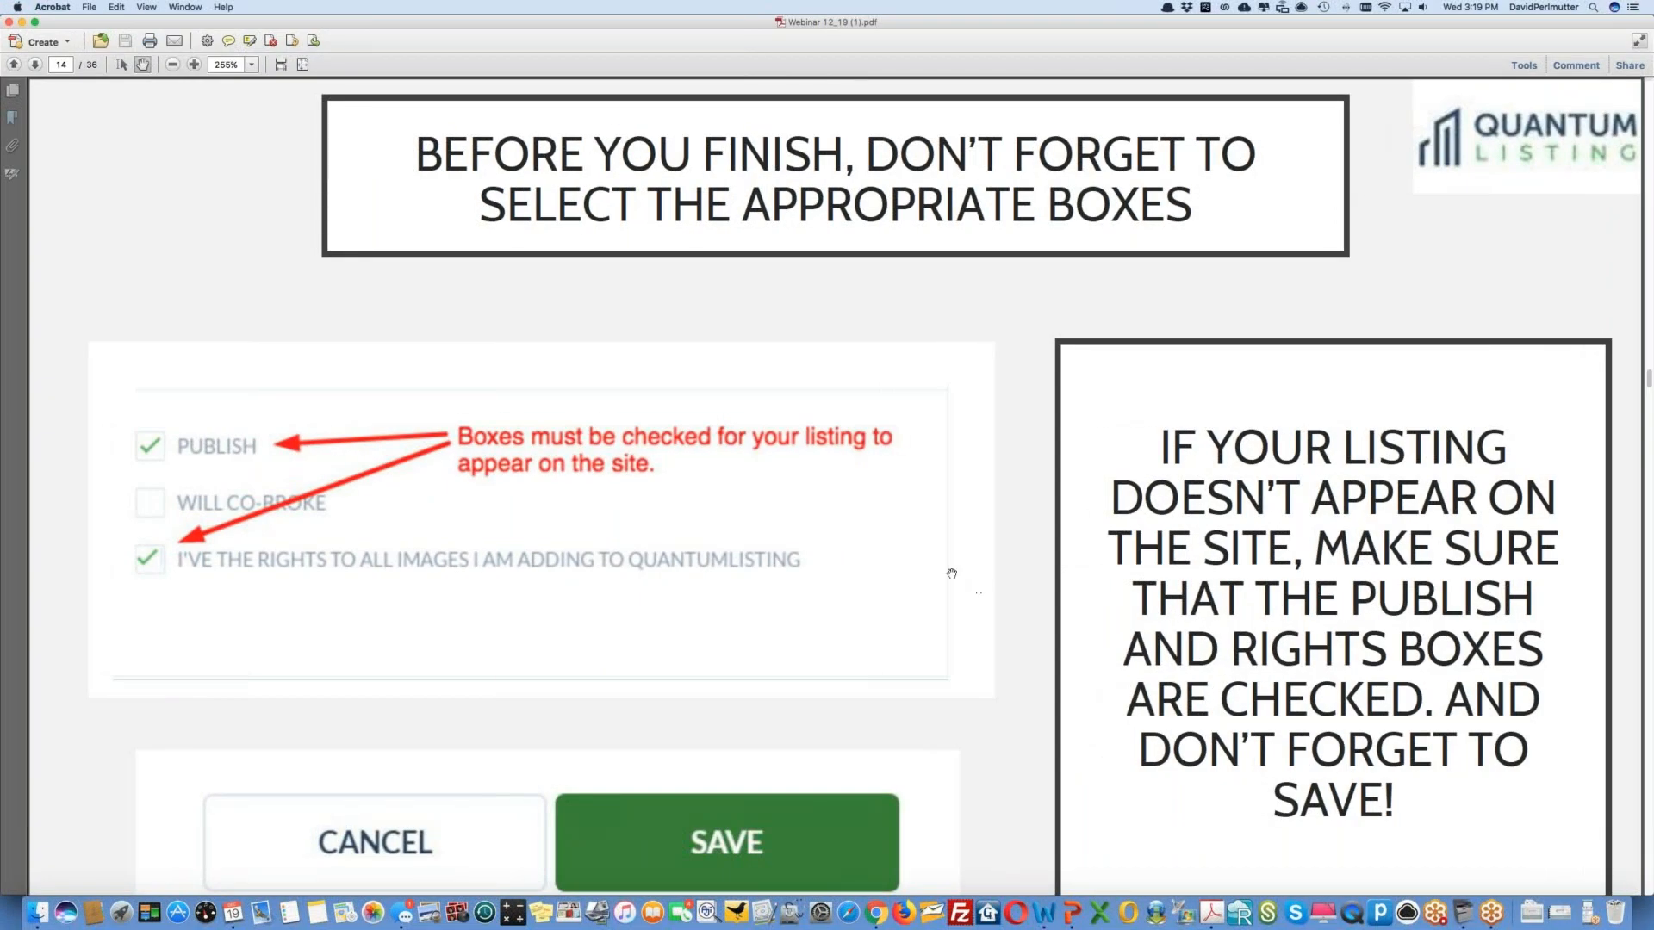
click(35, 66)
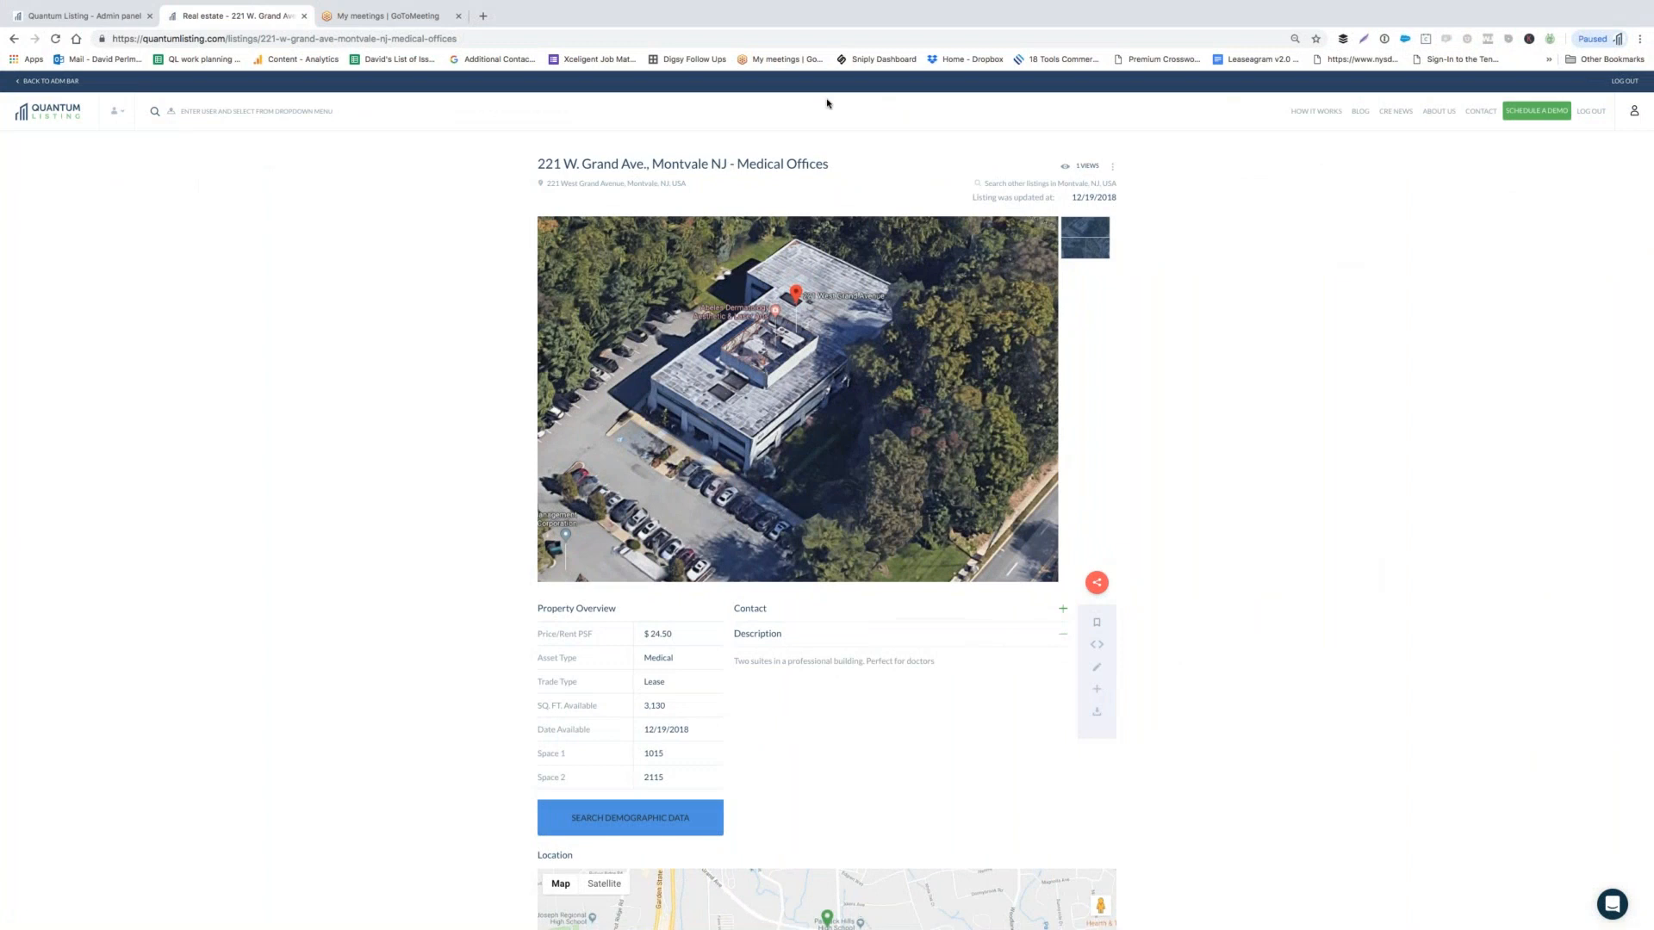
Step: Edit the Montvale medical listing to disable Publish and the image rights confirmation, and save it
click(1112, 166)
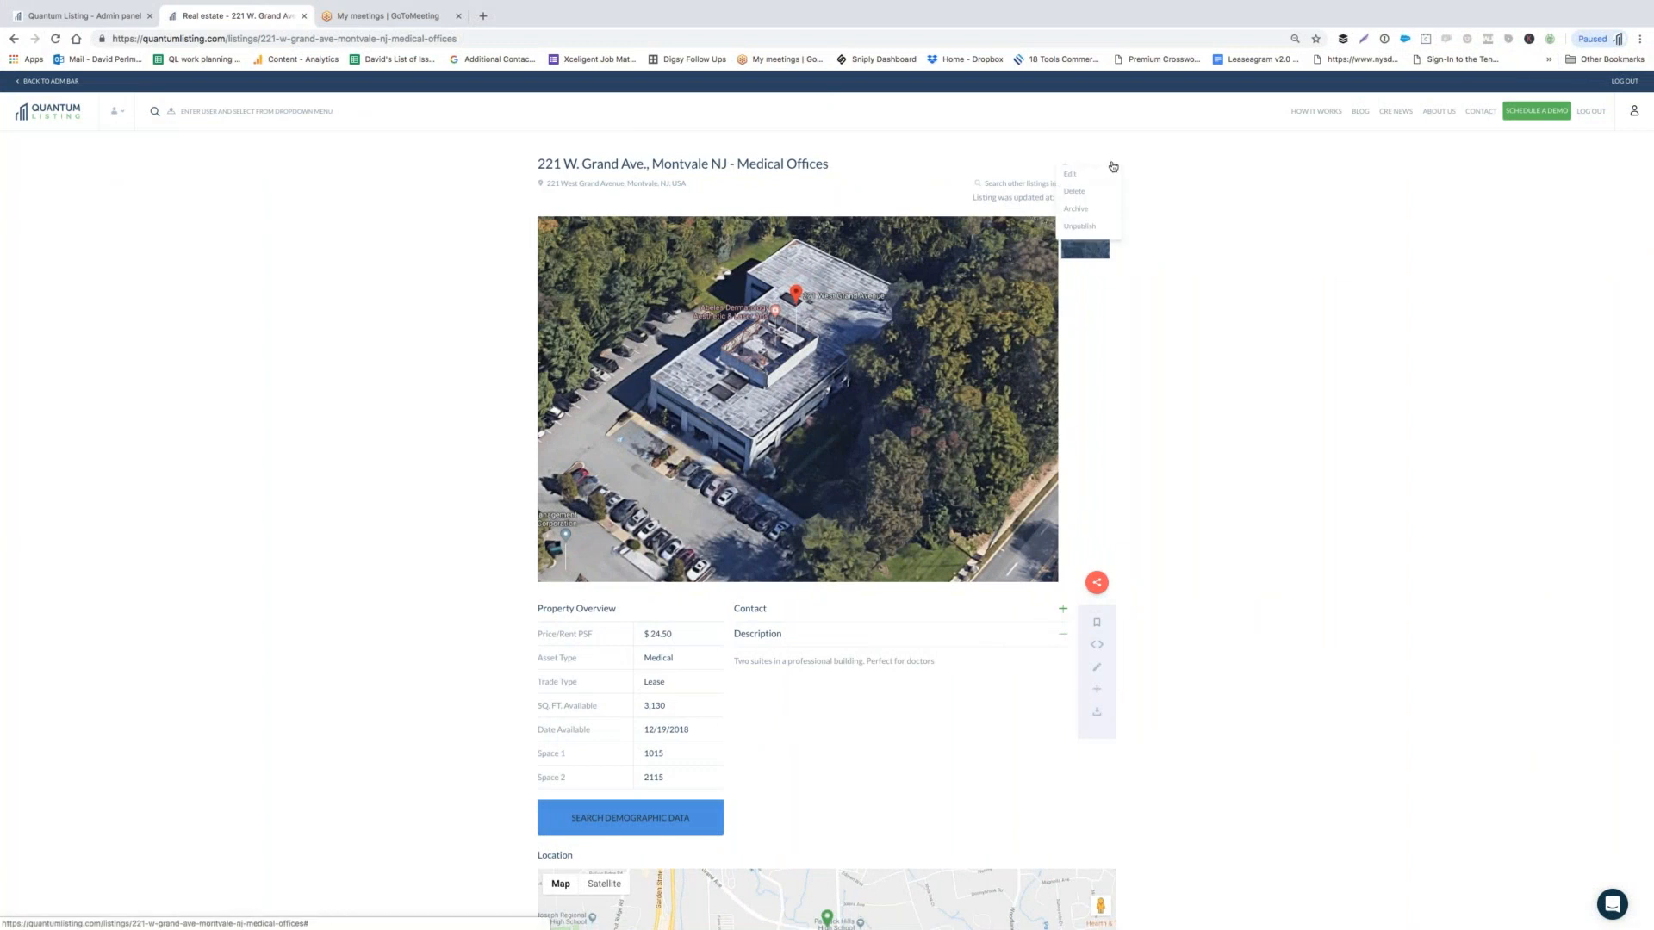
click(1083, 172)
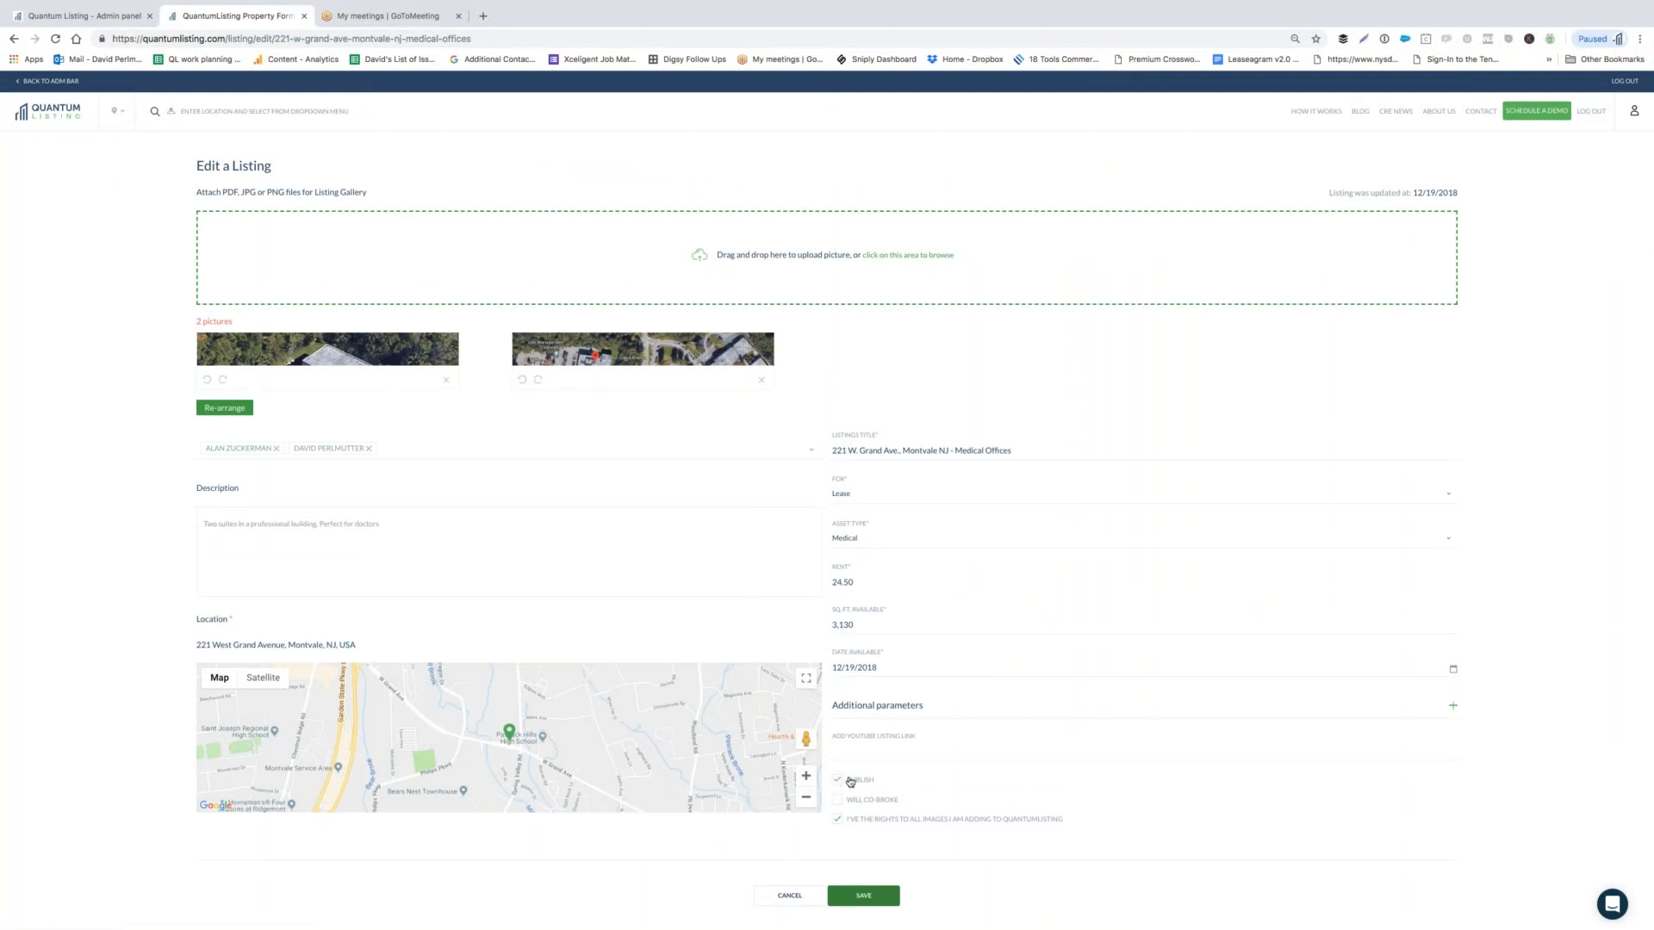
click(838, 781)
click(840, 820)
click(870, 896)
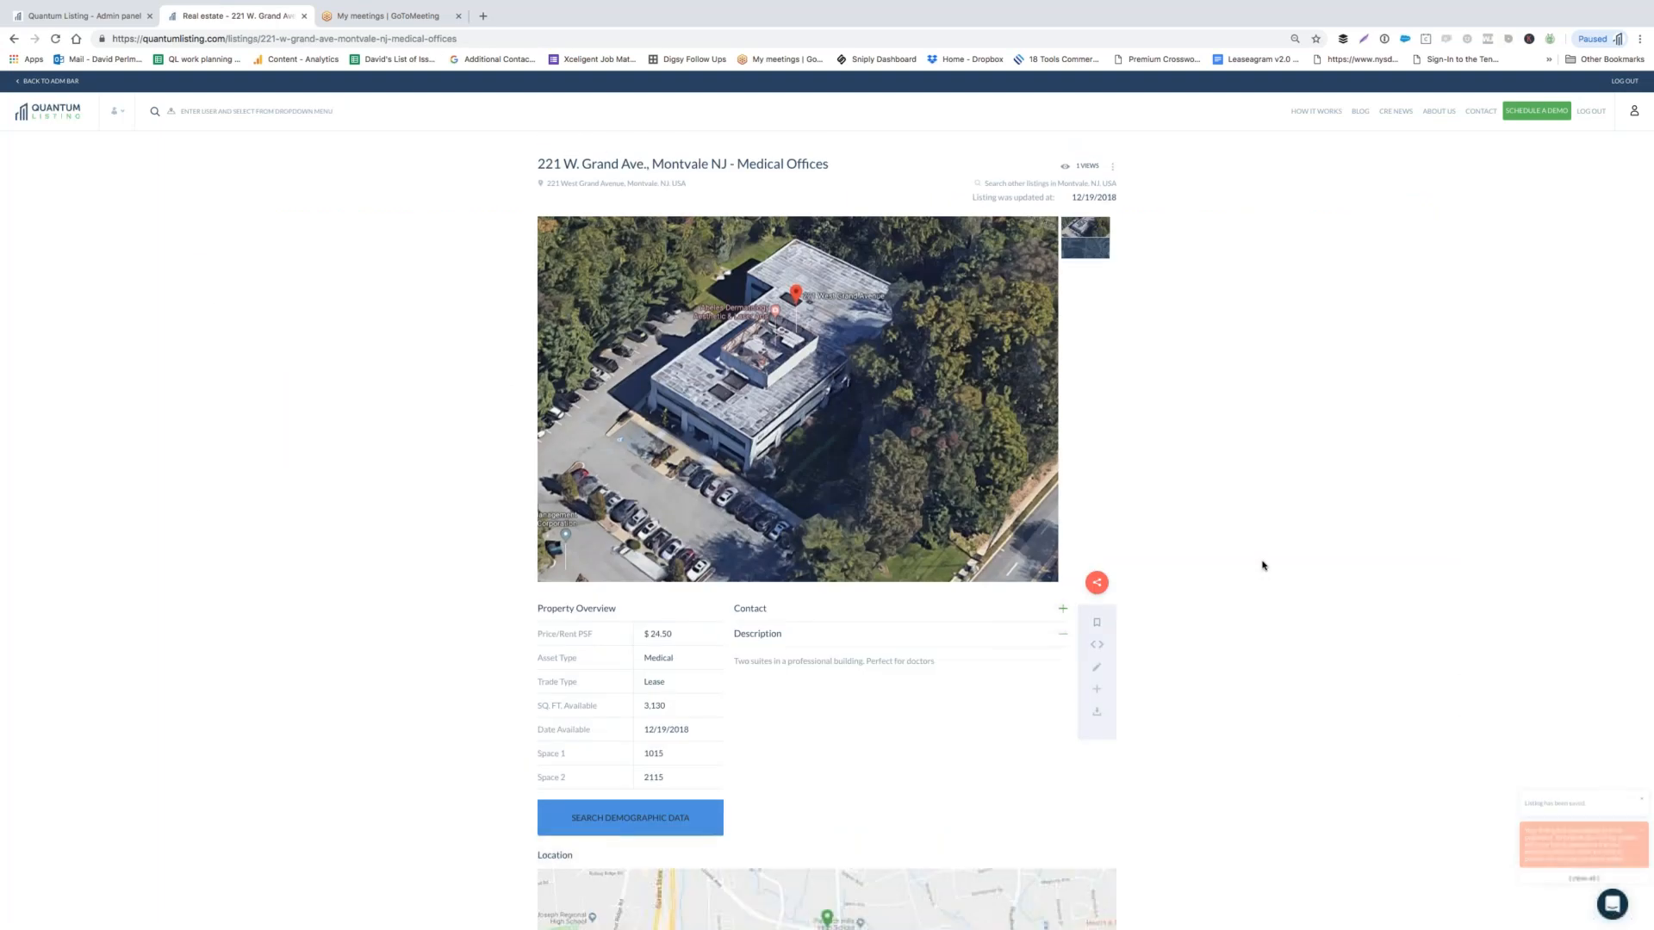
Step: Check the Montvale listing's privacy status in the profile's listings and look for it among the homepage listings
click(1633, 112)
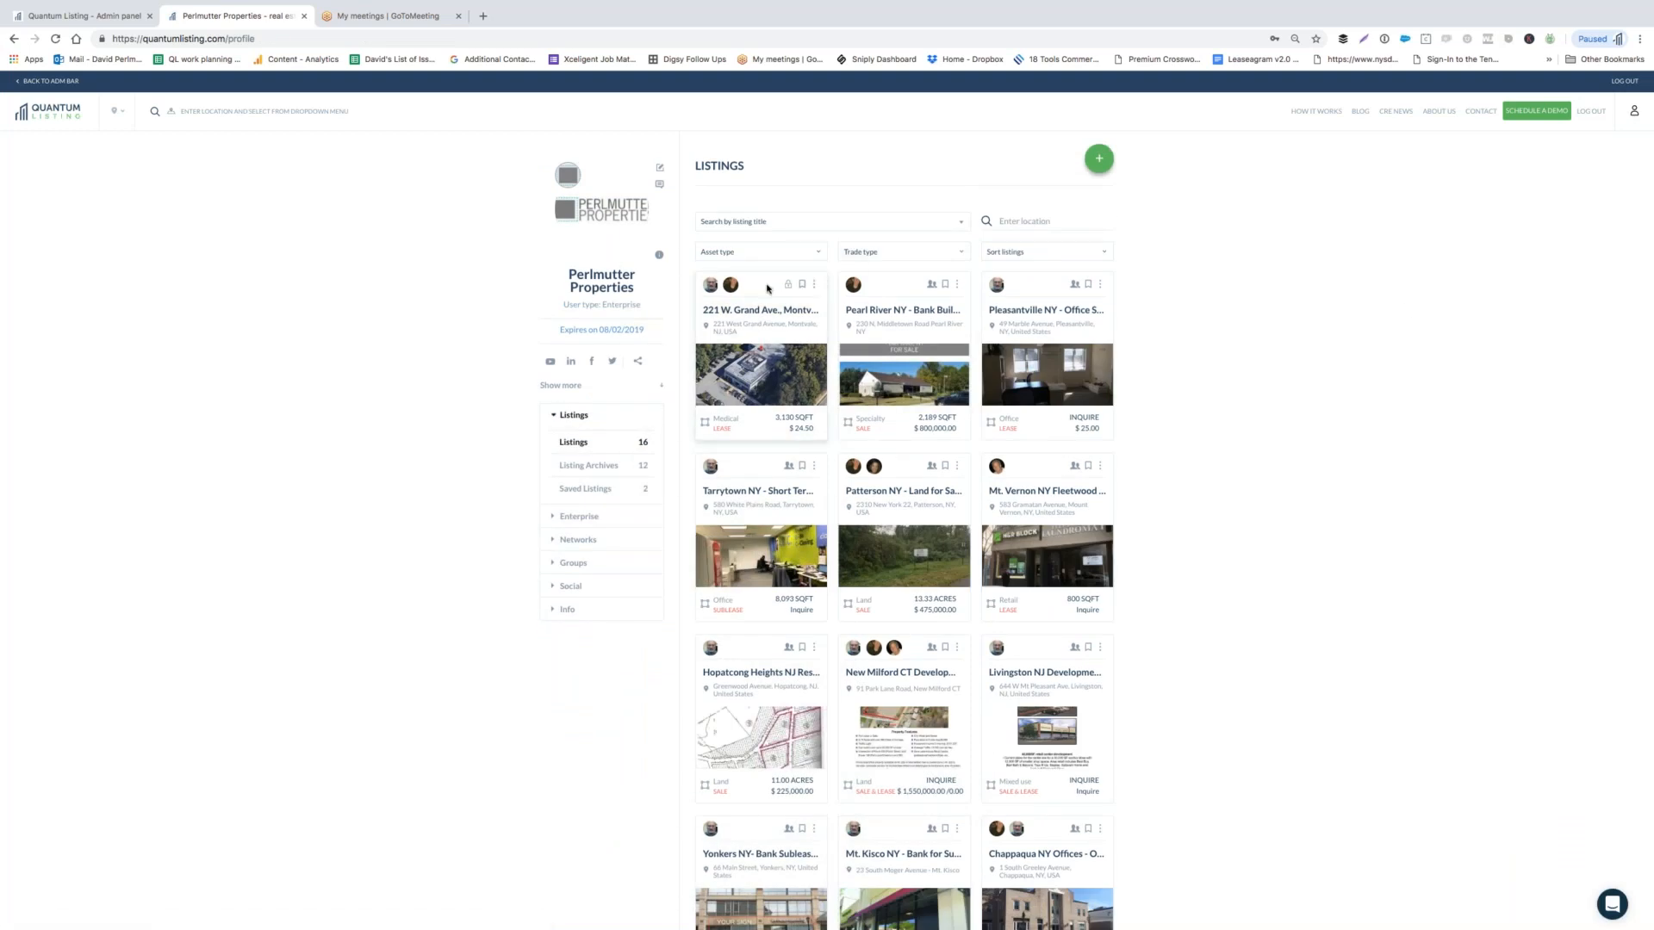
click(788, 285)
click(64, 112)
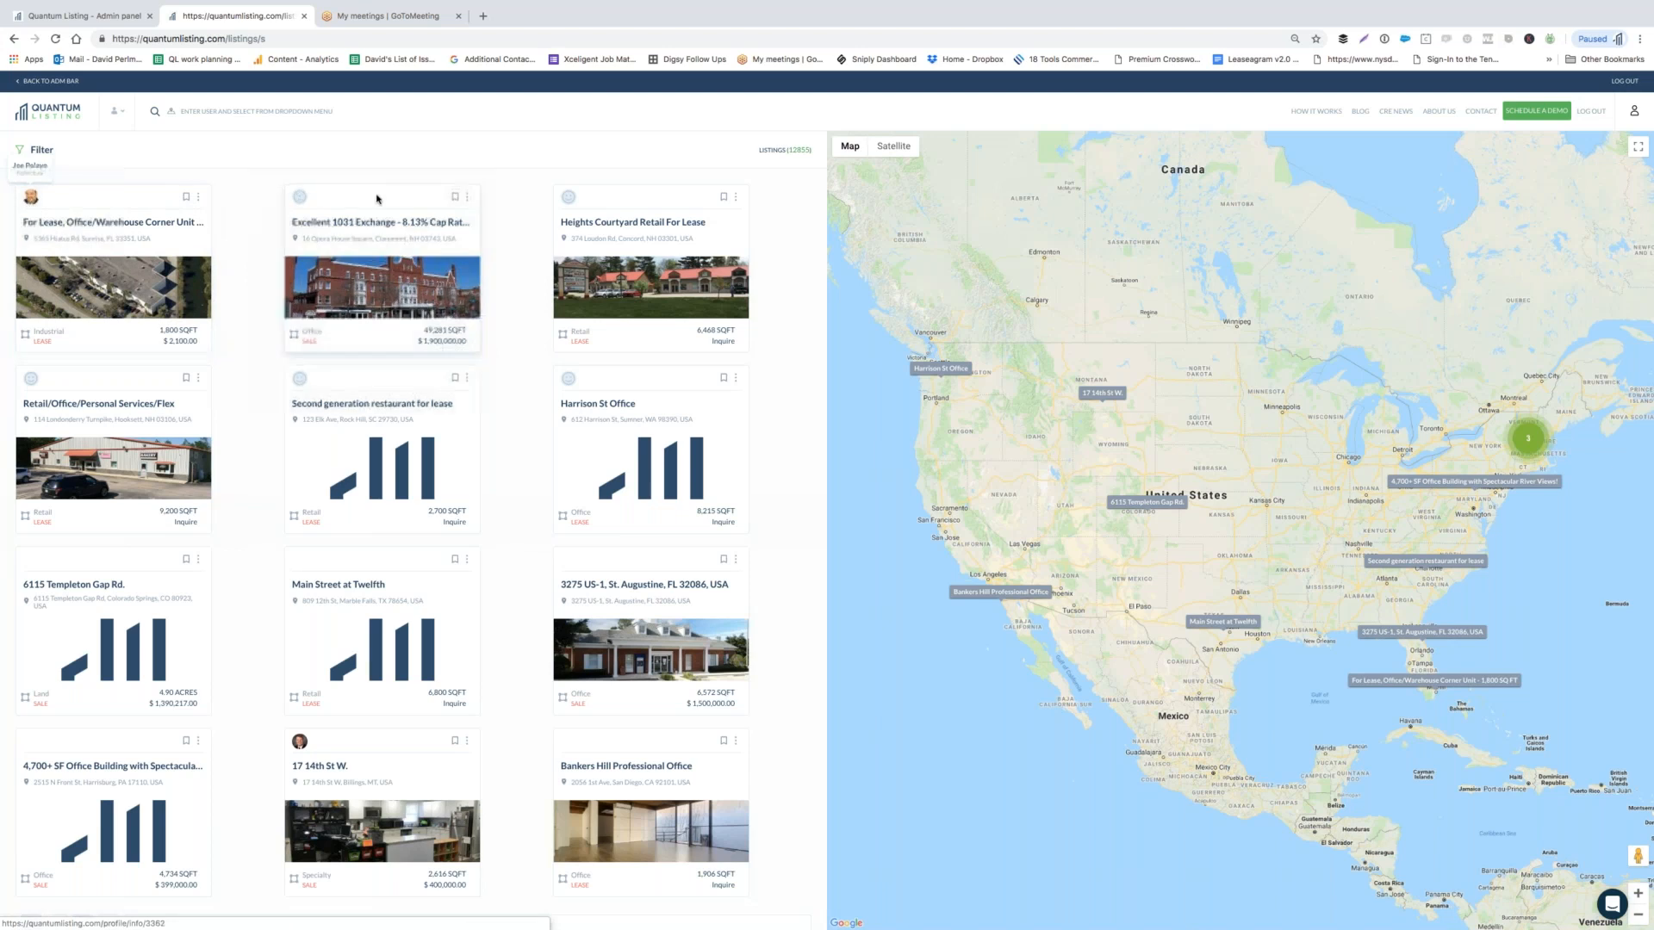
Step: Edit the Montvale listing from the profile to enable Publish, Will Co-Broke and the image rights confirmation, and save it
click(1632, 110)
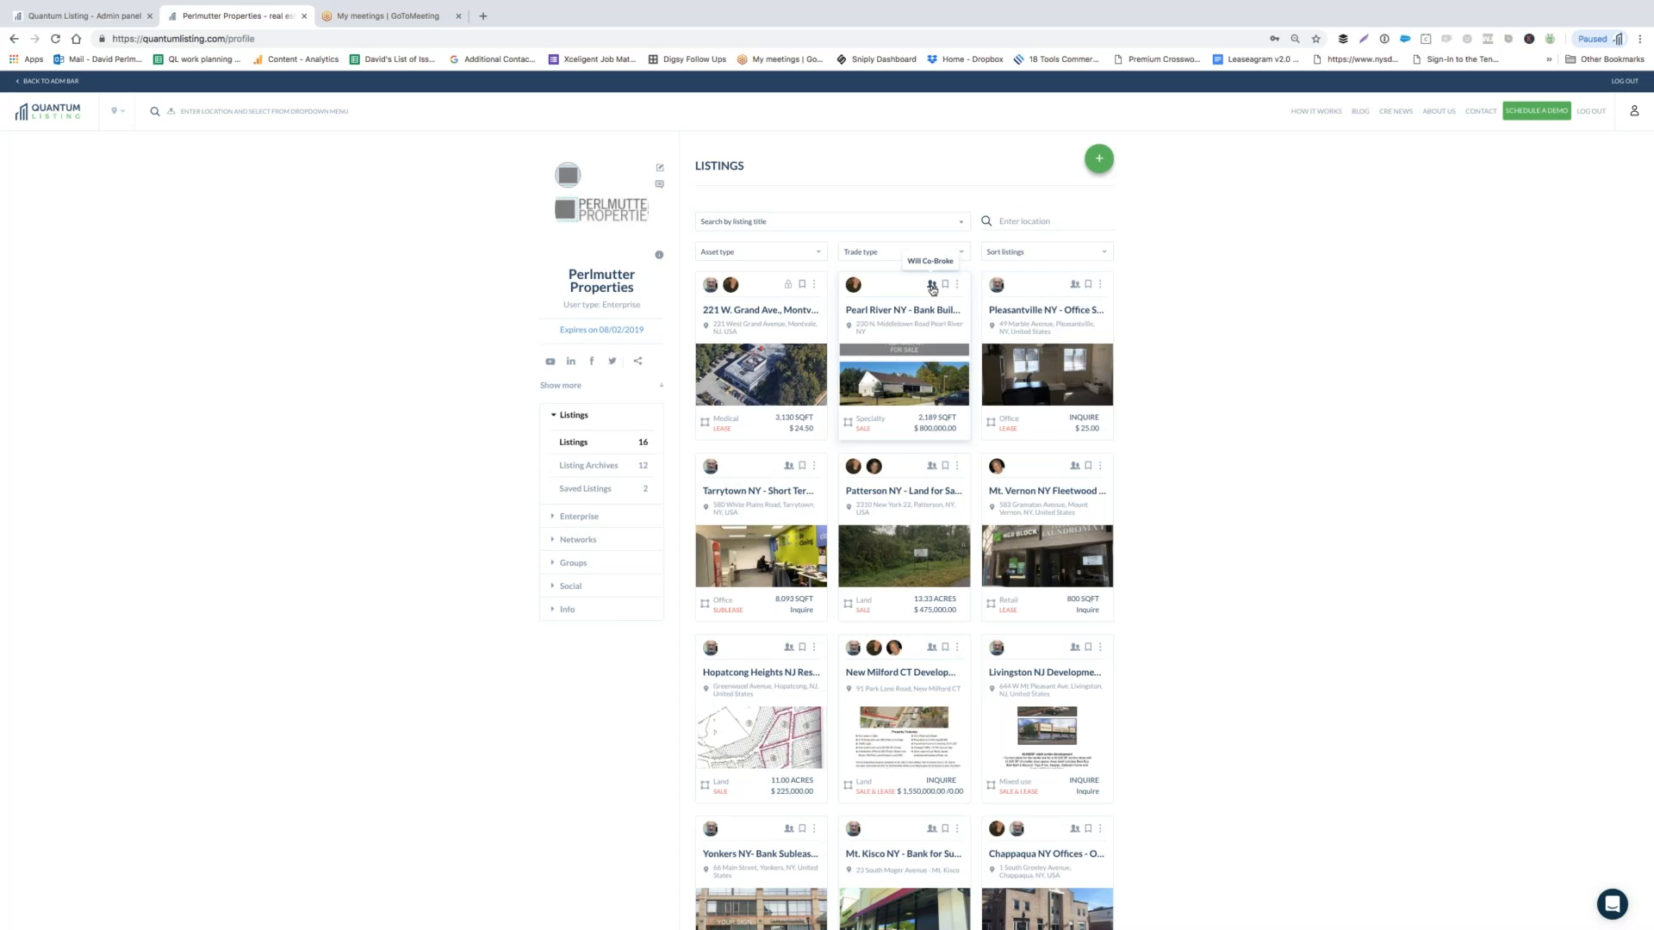
click(814, 286)
click(776, 288)
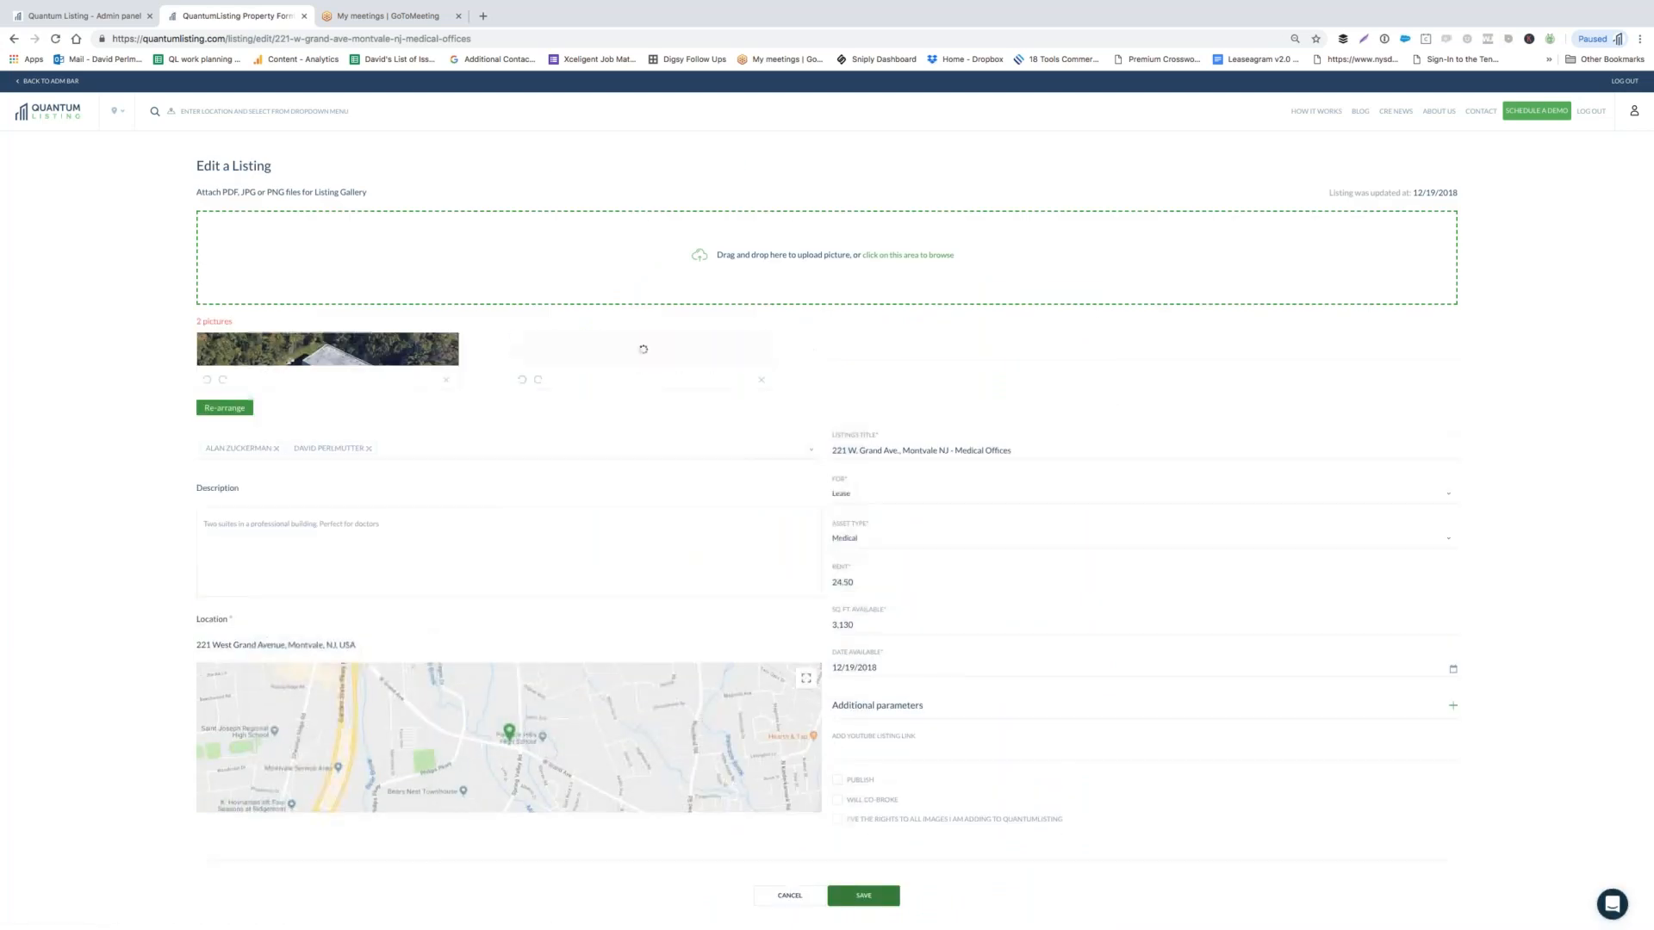
click(839, 781)
click(837, 800)
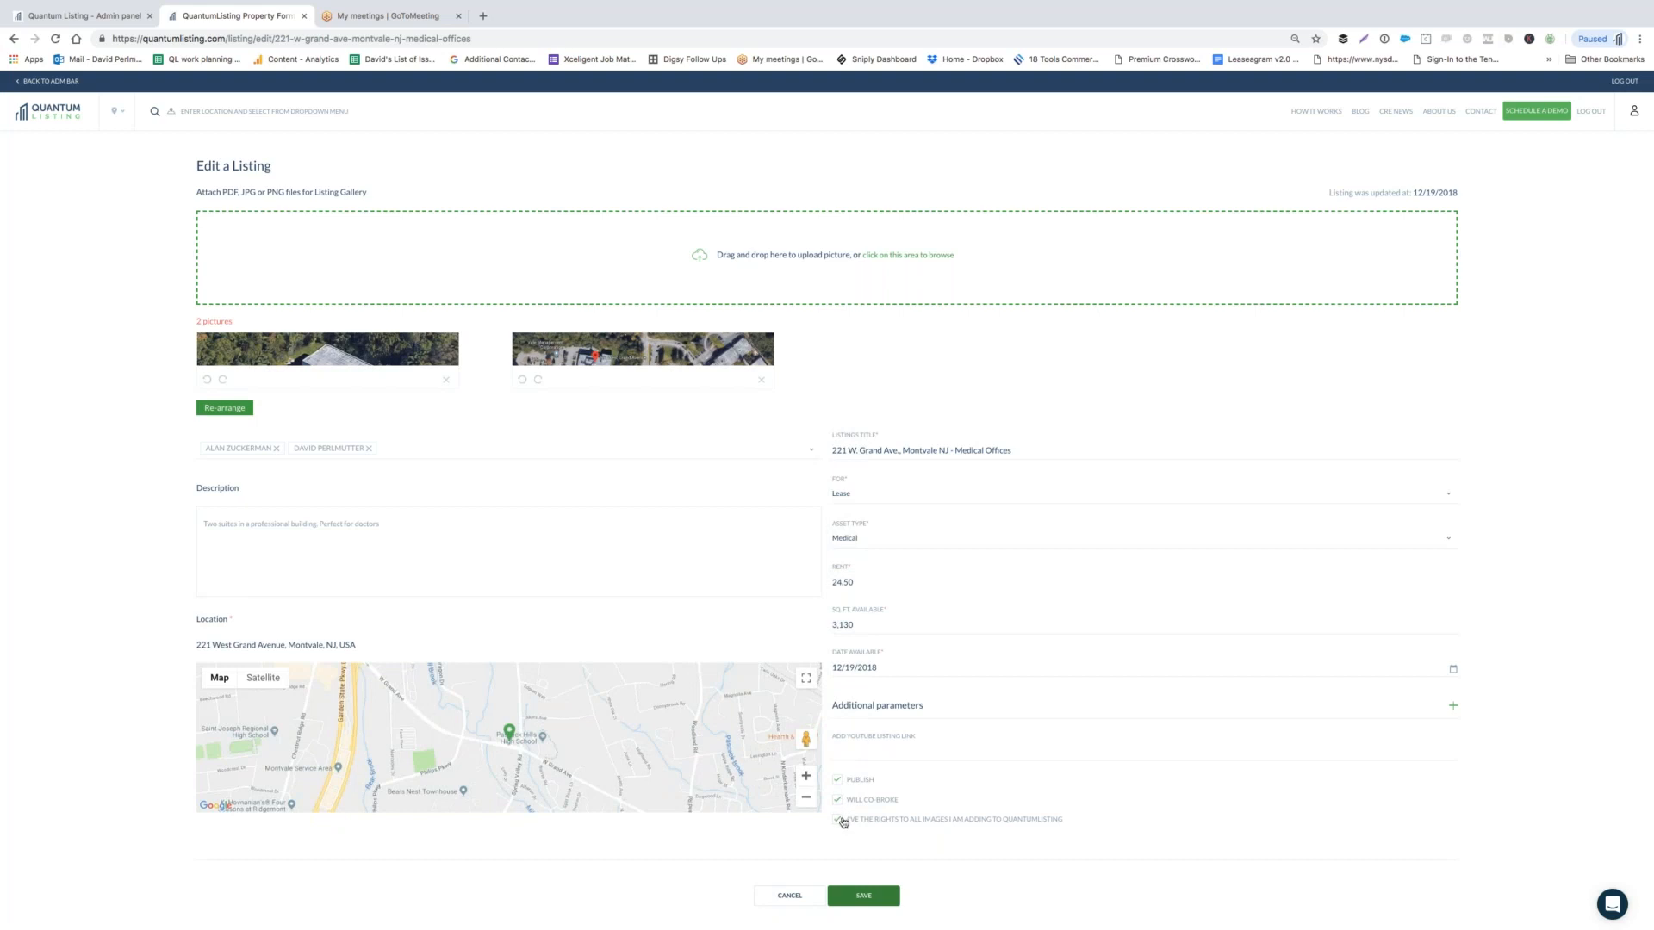
click(870, 894)
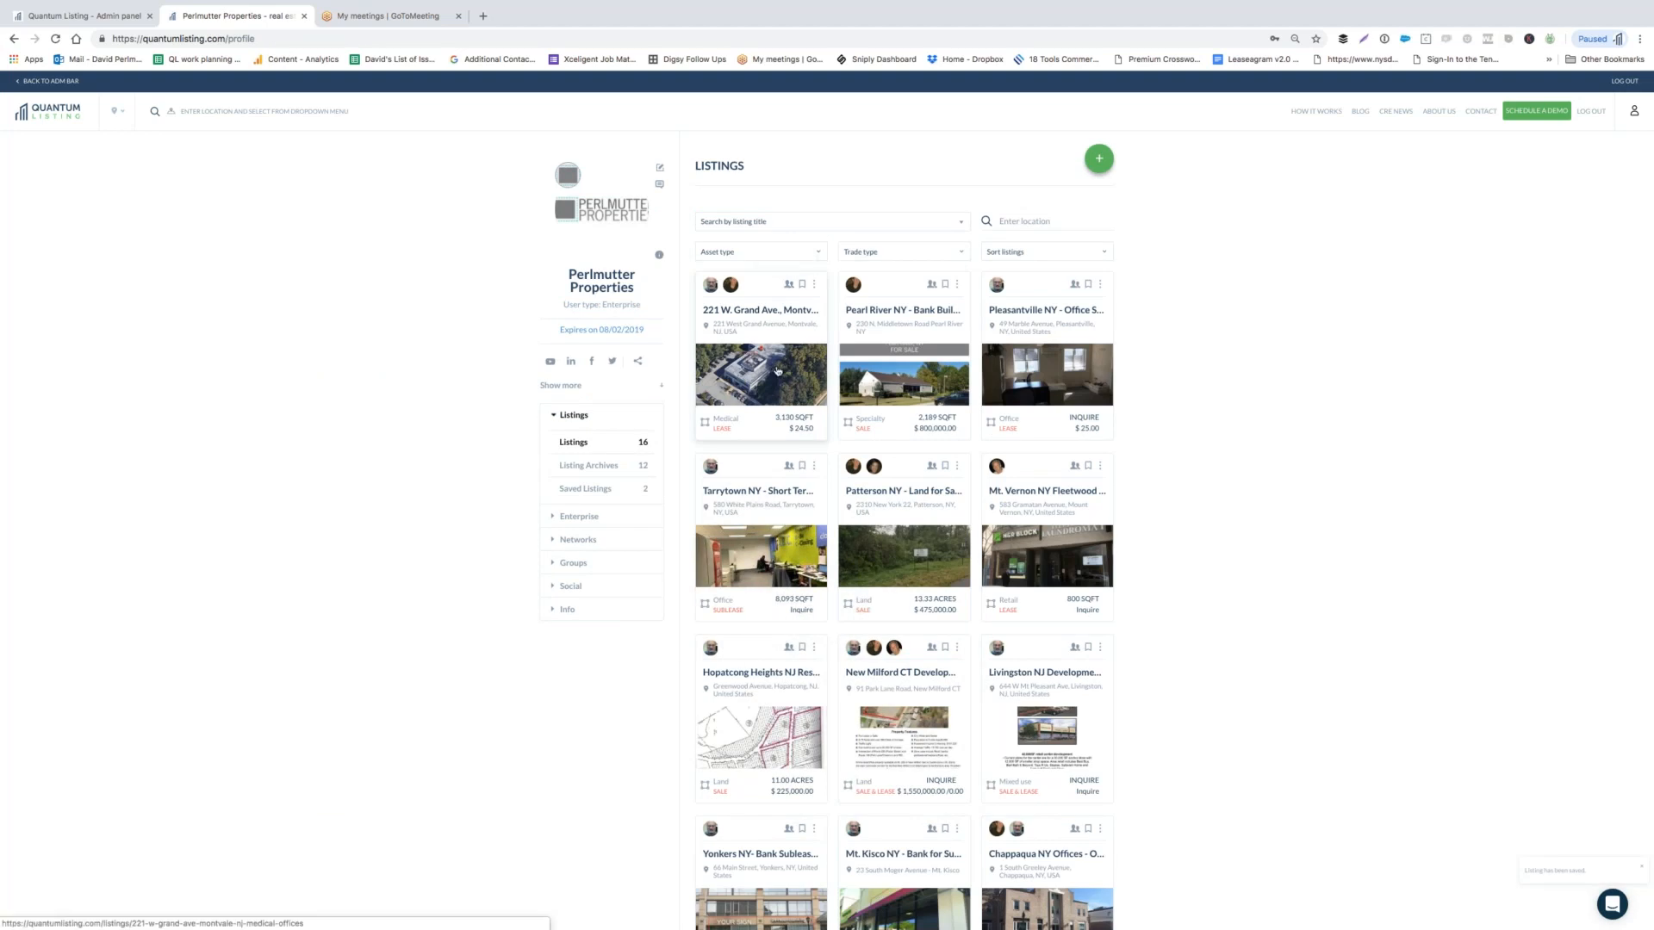
Step: Examine the homepage listings and zoom the map into the northeastern listing cluster before returning to the webinar PDF in Acrobat
click(45, 117)
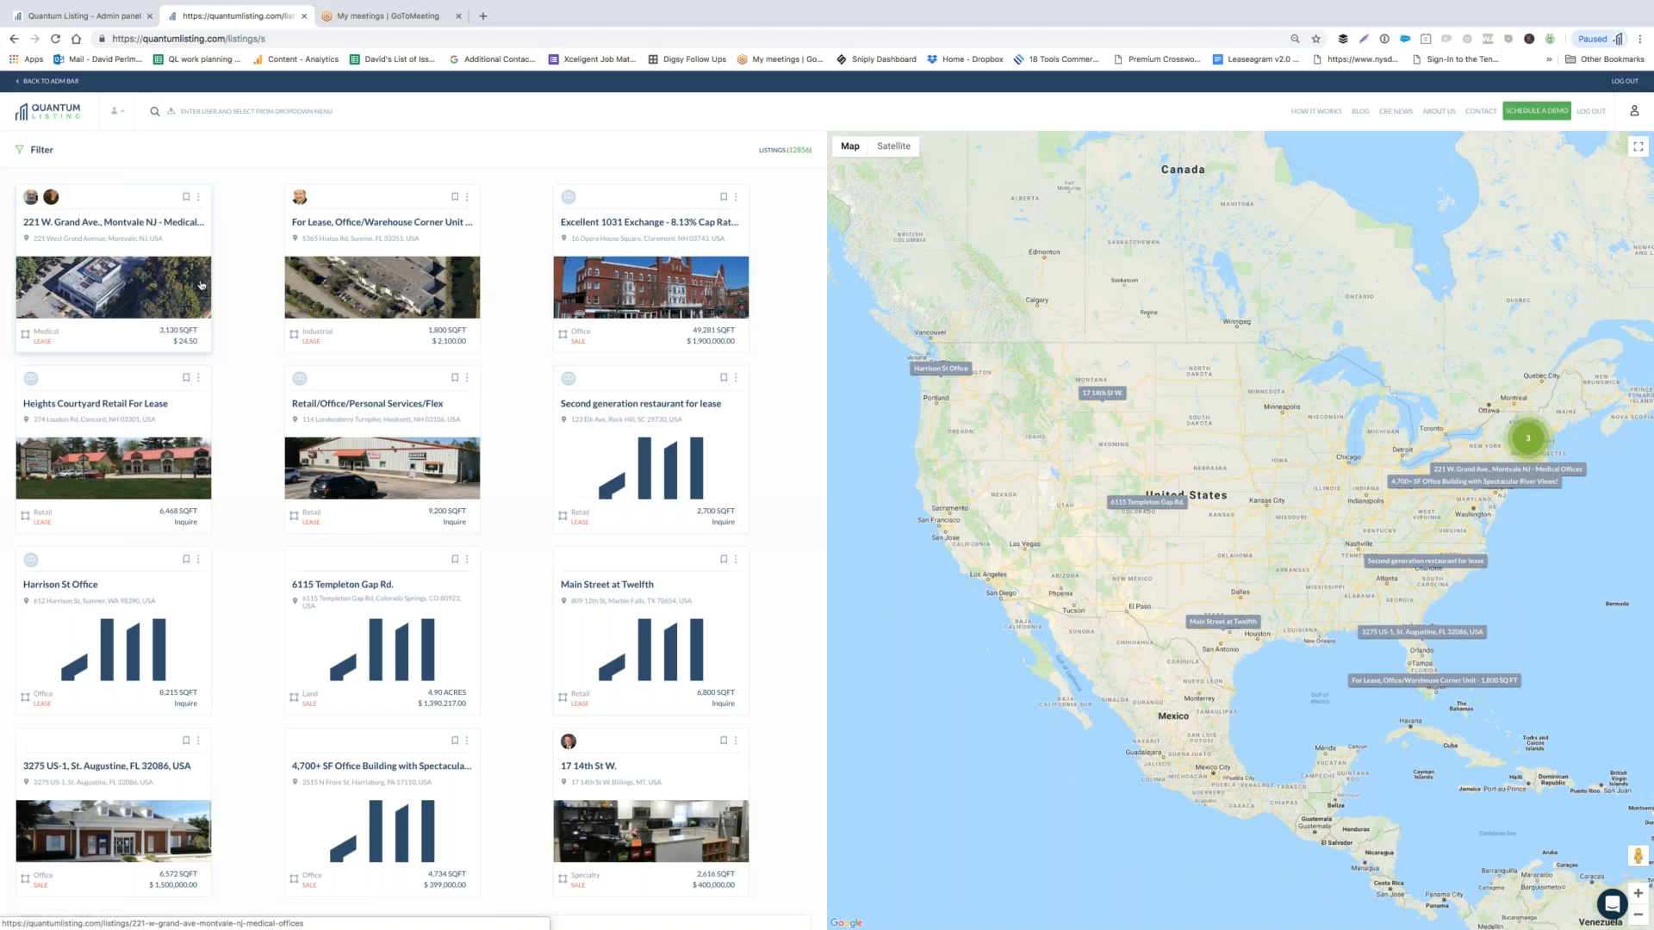
scroll(295, 389, down, 2)
scroll(387, 430, up, 1)
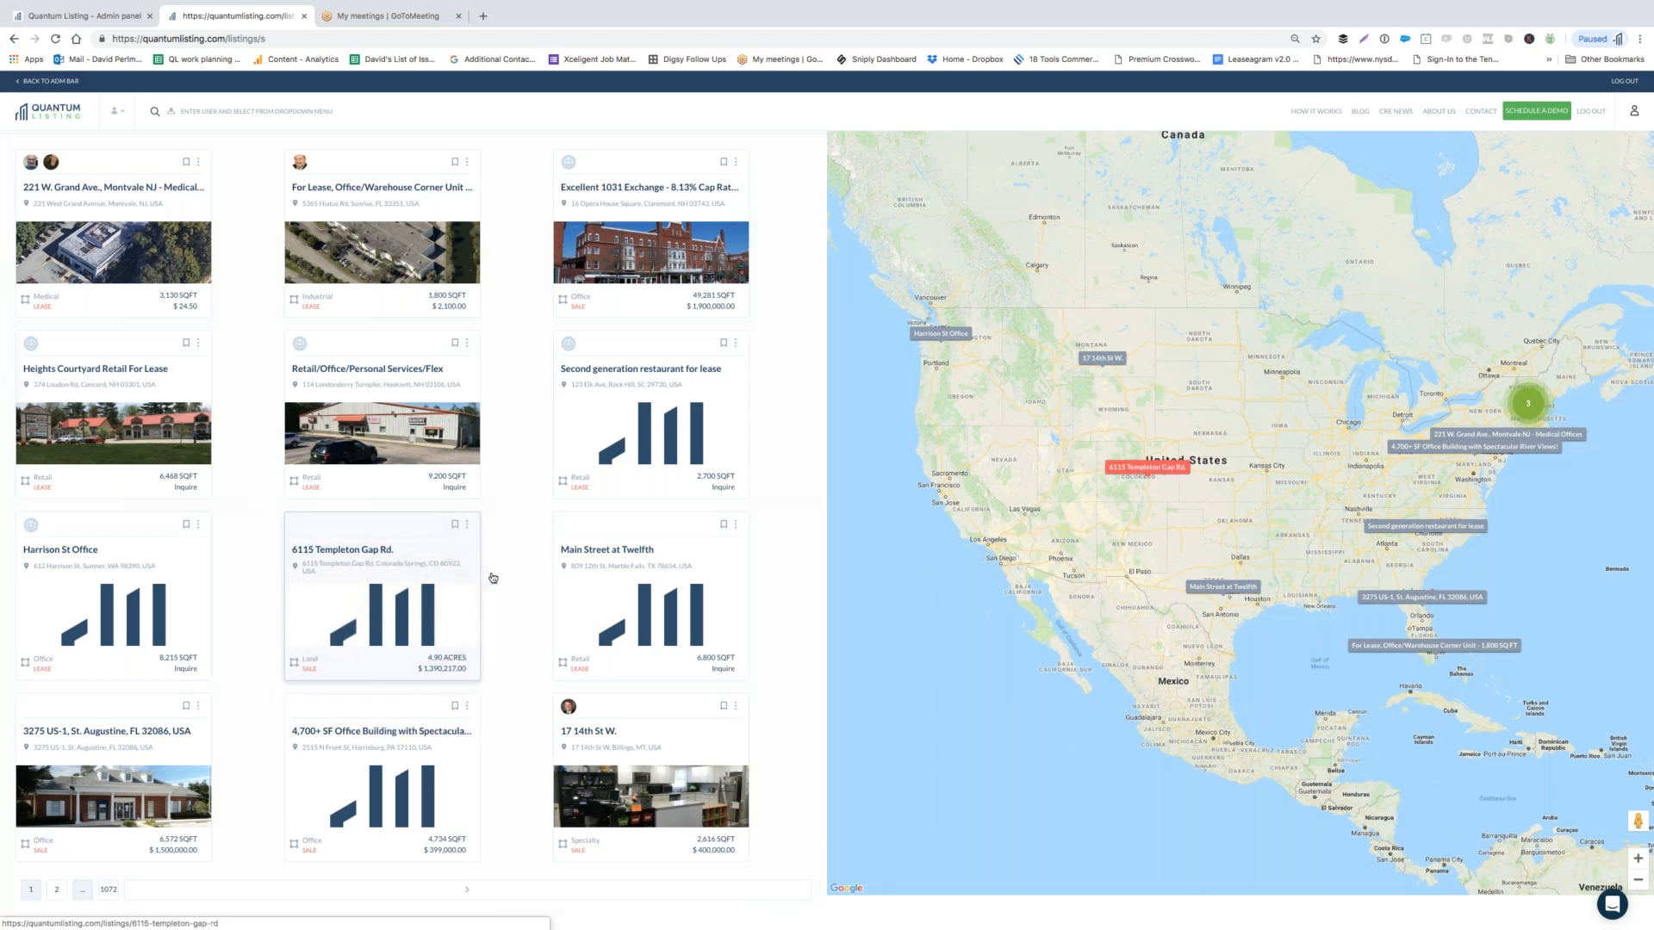
click(1528, 402)
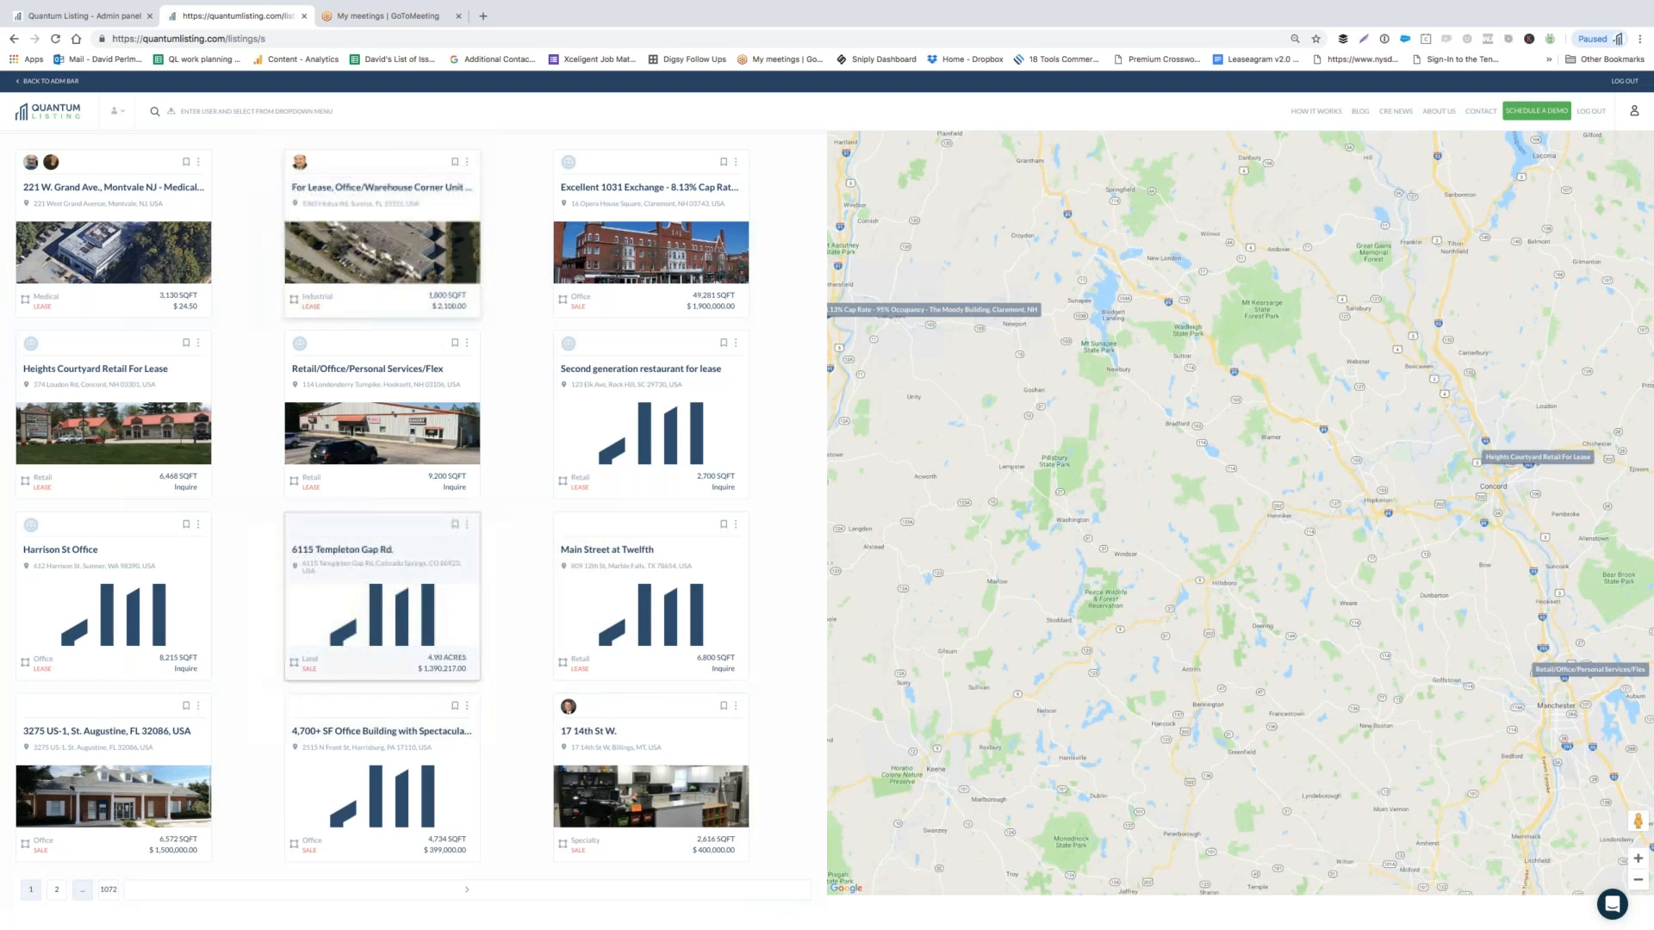
key(ctrl+Left)
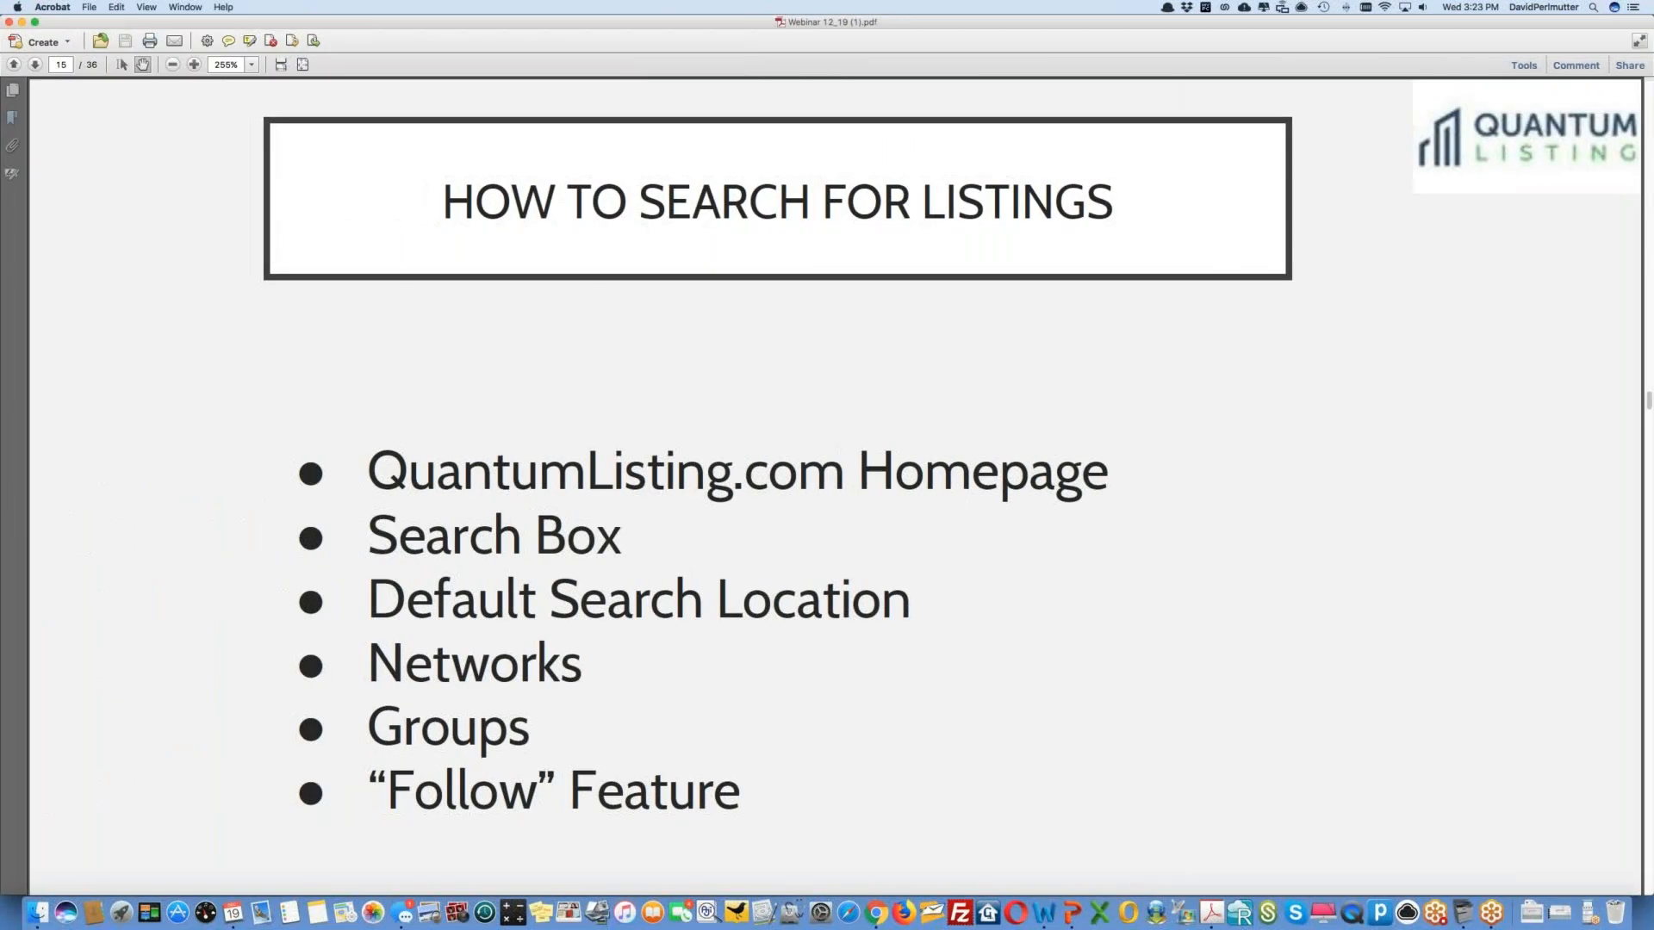